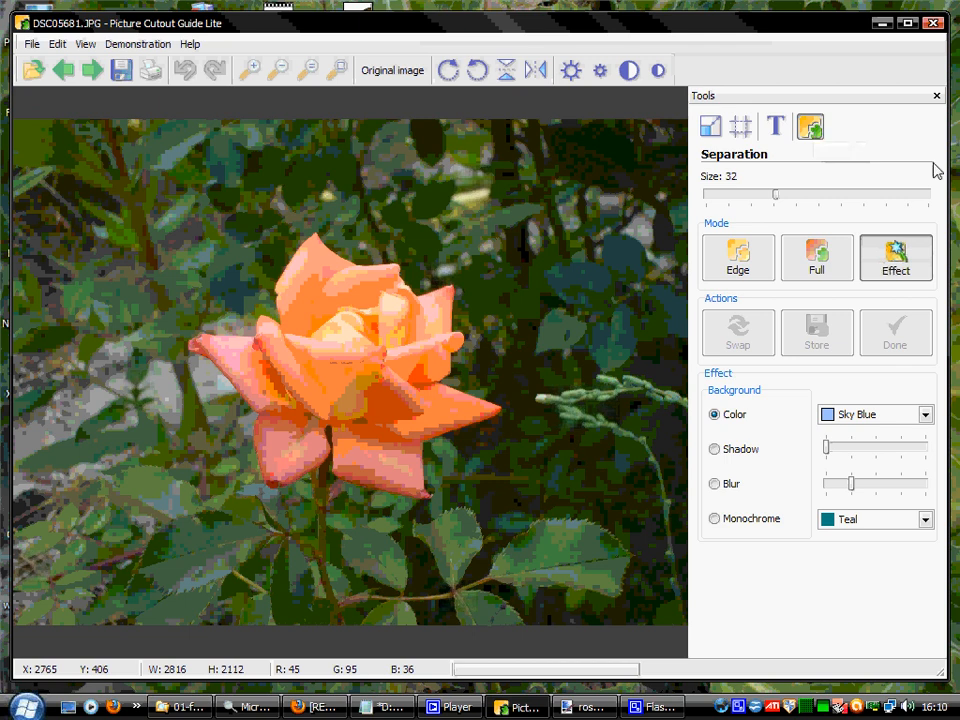
Switch the separation to Full mode and mark the rose as the object with a line just inside its petals.
{"action": "left_click", "coordinate": [818, 260]}
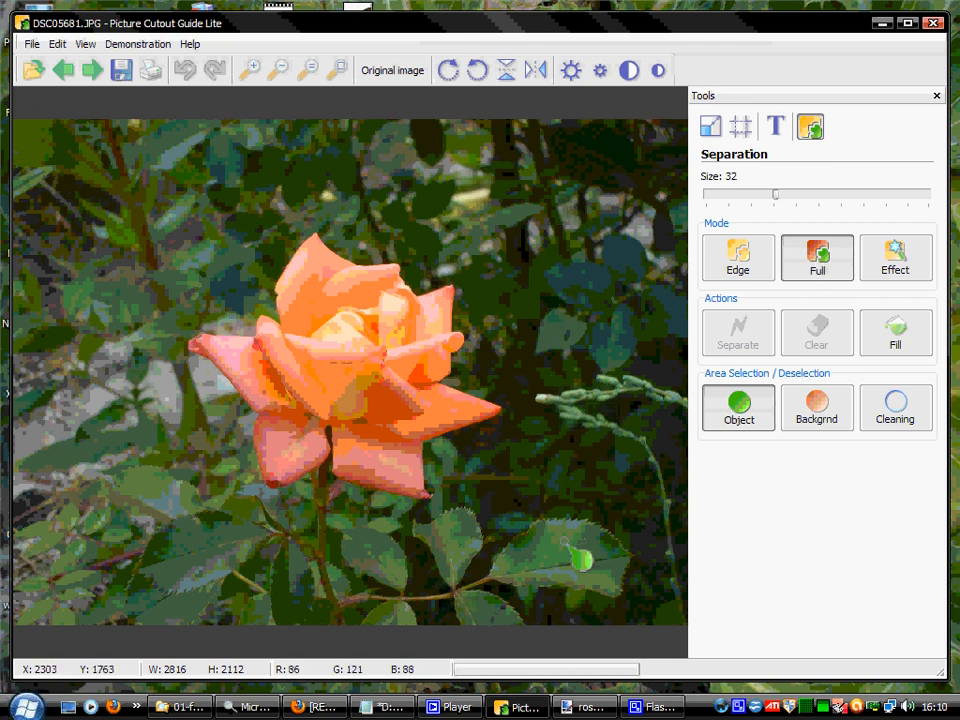
{"action": "left_click", "coordinate": [315, 251]}
{"action": "mouse_move", "coordinate": [315, 251]}
{"action": "left_mouse_down"}
{"action": "mouse_move", "coordinate": [295, 289]}
{"action": "mouse_move", "coordinate": [289, 342]}
{"action": "left_mouse_up"}
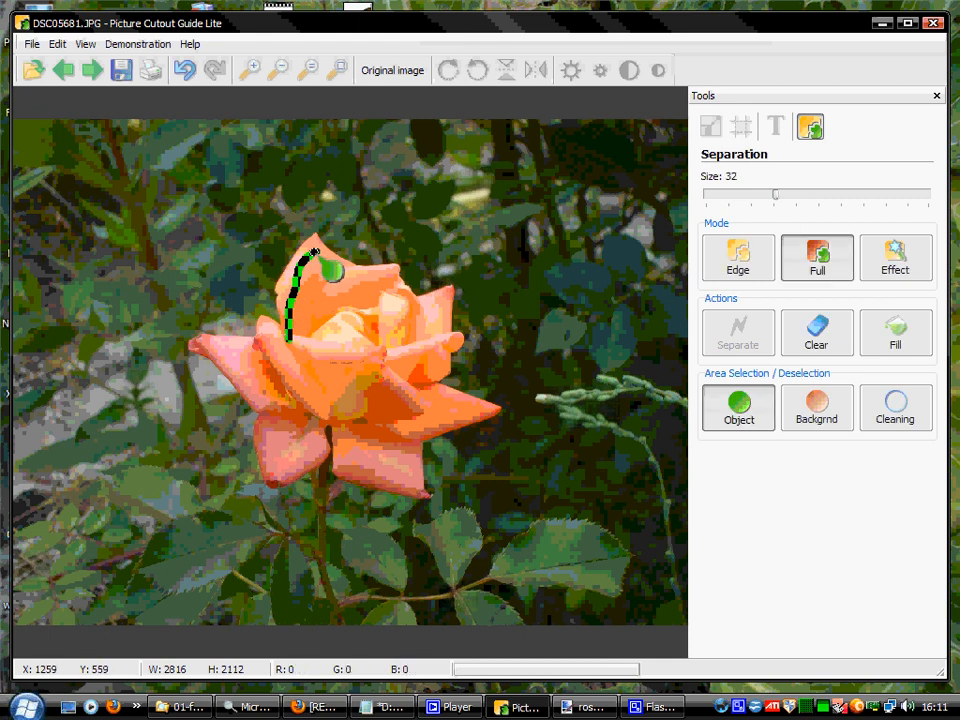
{"action": "mouse_move", "coordinate": [316, 254]}
{"action": "left_mouse_down"}
{"action": "mouse_move", "coordinate": [379, 282]}
{"action": "mouse_move", "coordinate": [455, 327]}
{"action": "mouse_move", "coordinate": [456, 367]}
{"action": "mouse_move", "coordinate": [423, 381]}
{"action": "mouse_move", "coordinate": [414, 408]}
{"action": "mouse_move", "coordinate": [473, 422]}
{"action": "mouse_move", "coordinate": [423, 432]}
{"action": "mouse_move", "coordinate": [422, 444]}
{"action": "mouse_move", "coordinate": [405, 427]}
{"action": "mouse_move", "coordinate": [406, 476]}
{"action": "mouse_move", "coordinate": [355, 469]}
{"action": "mouse_move", "coordinate": [336, 381]}
{"action": "mouse_move", "coordinate": [309, 346]}
{"action": "mouse_move", "coordinate": [267, 329]}
{"action": "mouse_move", "coordinate": [286, 342]}
{"action": "mouse_move", "coordinate": [267, 334]}
{"action": "mouse_move", "coordinate": [219, 346]}
{"action": "mouse_move", "coordinate": [225, 371]}
{"action": "mouse_move", "coordinate": [278, 415]}
{"action": "mouse_move", "coordinate": [335, 418]}
{"action": "mouse_move", "coordinate": [296, 430]}
{"action": "mouse_move", "coordinate": [298, 418]}
{"action": "mouse_move", "coordinate": [290, 476]}
{"action": "mouse_move", "coordinate": [325, 462]}
{"action": "mouse_move", "coordinate": [348, 406]}
{"action": "left_mouse_up"}
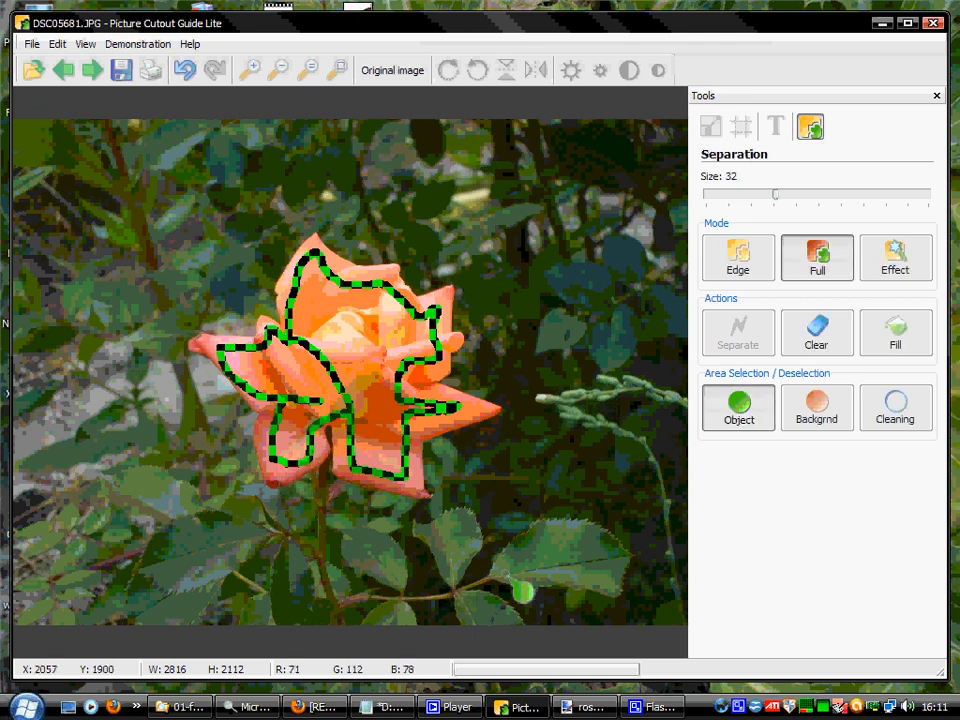
Mark the rose's leaves, stem and lower twig as part of the object with object strokes.
{"action": "mouse_move", "coordinate": [476, 538]}
{"action": "left_mouse_down"}
{"action": "mouse_move", "coordinate": [442, 533]}
{"action": "mouse_move", "coordinate": [465, 540]}
{"action": "mouse_move", "coordinate": [460, 570]}
{"action": "mouse_move", "coordinate": [514, 567]}
{"action": "mouse_move", "coordinate": [546, 544]}
{"action": "mouse_move", "coordinate": [609, 548]}
{"action": "mouse_move", "coordinate": [609, 570]}
{"action": "mouse_move", "coordinate": [530, 565]}
{"action": "left_mouse_up"}
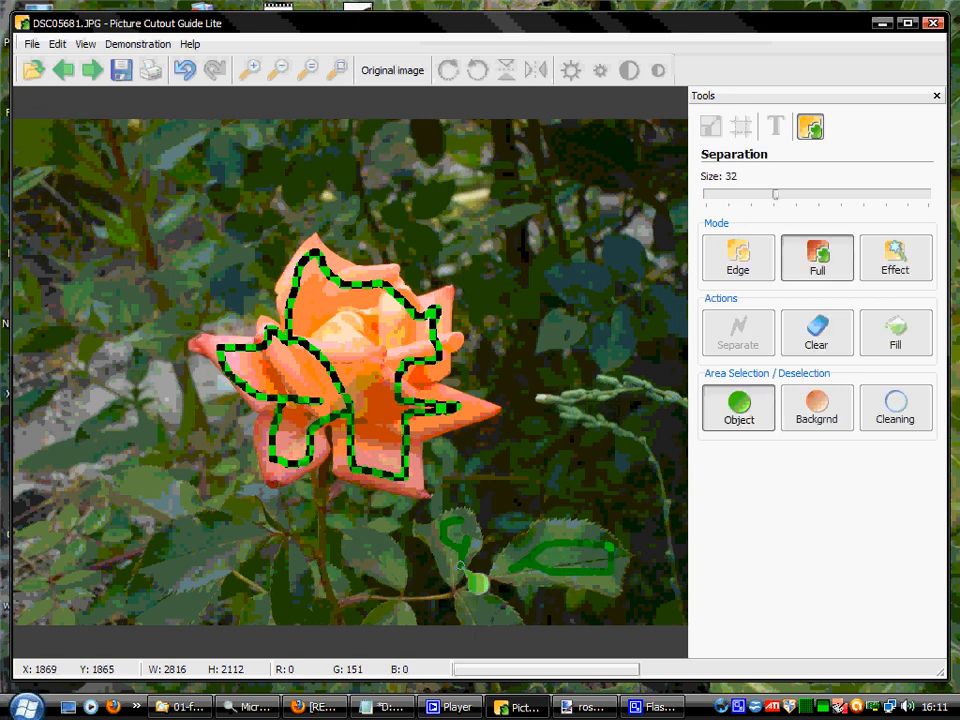
{"action": "mouse_move", "coordinate": [362, 545]}
{"action": "left_mouse_down"}
{"action": "mouse_move", "coordinate": [384, 549]}
{"action": "mouse_move", "coordinate": [390, 571]}
{"action": "mouse_move", "coordinate": [354, 545]}
{"action": "left_mouse_up"}
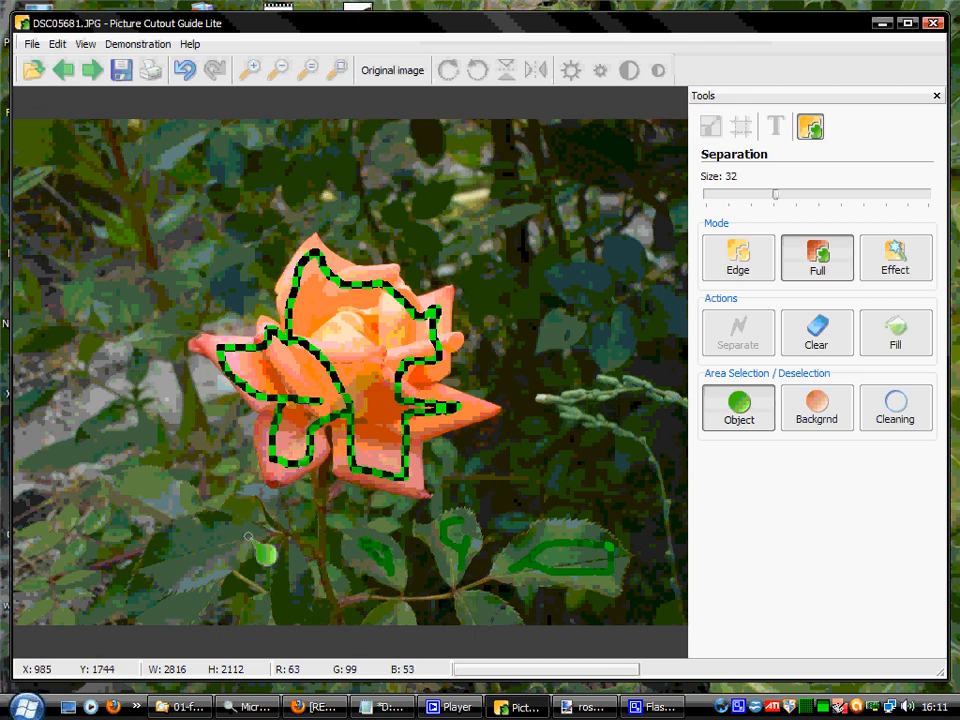
{"action": "mouse_move", "coordinate": [248, 534]}
{"action": "left_mouse_down"}
{"action": "mouse_move", "coordinate": [182, 529]}
{"action": "mouse_move", "coordinate": [165, 556]}
{"action": "mouse_move", "coordinate": [205, 560]}
{"action": "mouse_move", "coordinate": [245, 545]}
{"action": "mouse_move", "coordinate": [289, 600]}
{"action": "mouse_move", "coordinate": [298, 560]}
{"action": "mouse_move", "coordinate": [268, 503]}
{"action": "left_mouse_up"}
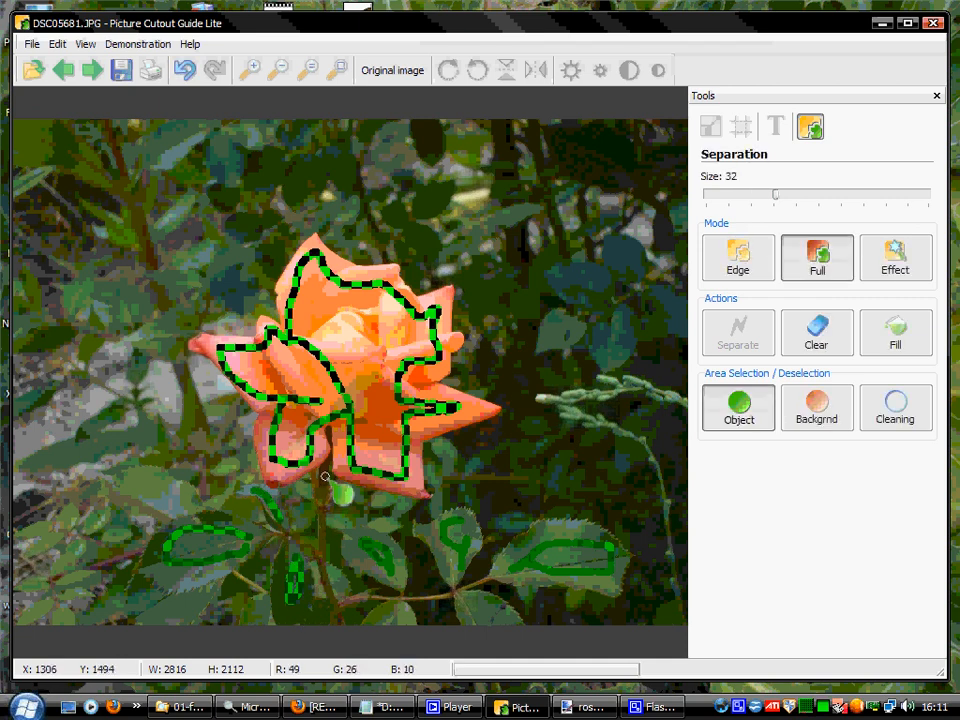
{"action": "mouse_move", "coordinate": [325, 468]}
{"action": "left_mouse_down"}
{"action": "mouse_move", "coordinate": [317, 570]}
{"action": "mouse_move", "coordinate": [337, 620]}
{"action": "left_mouse_up"}
{"action": "mouse_move", "coordinate": [327, 574]}
{"action": "left_mouse_down"}
{"action": "mouse_move", "coordinate": [339, 618]}
{"action": "mouse_move", "coordinate": [322, 601]}
{"action": "mouse_move", "coordinate": [411, 603]}
{"action": "mouse_move", "coordinate": [505, 582]}
{"action": "mouse_move", "coordinate": [493, 619]}
{"action": "left_mouse_up"}
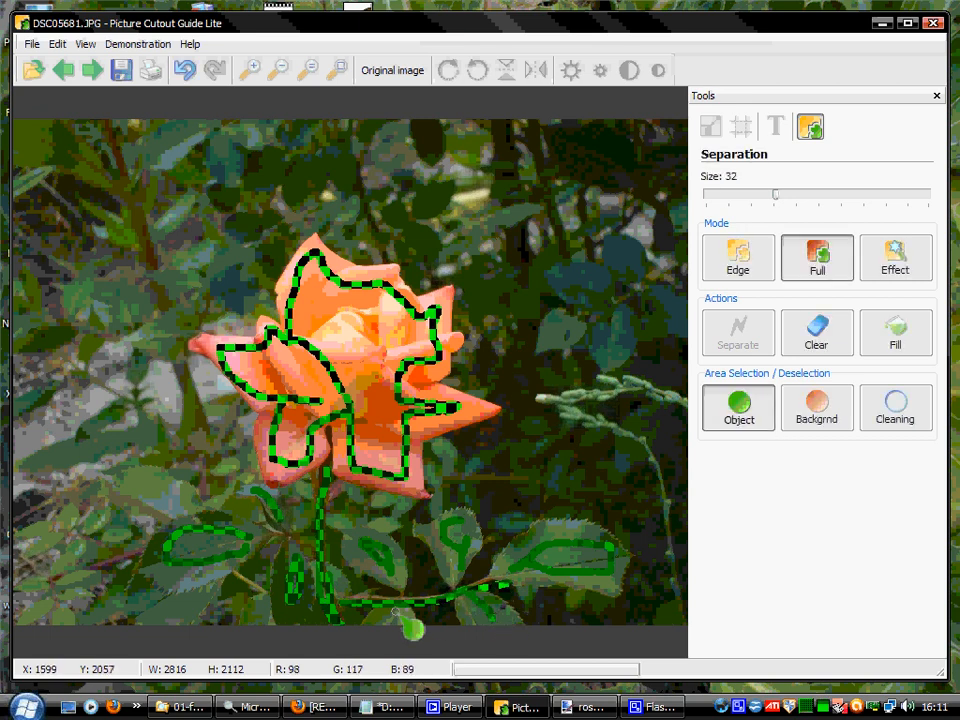
{"action": "left_click_drag", "start_coordinate": [396, 612], "coordinate": [389, 626]}
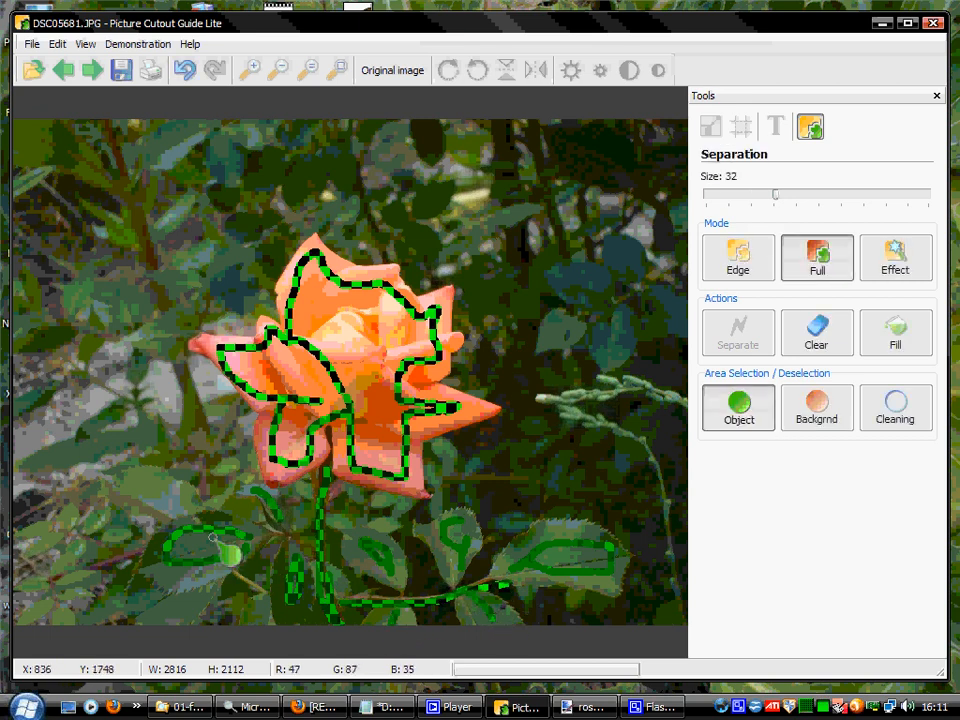
{"action": "left_click_drag", "start_coordinate": [336, 491], "coordinate": [328, 503]}
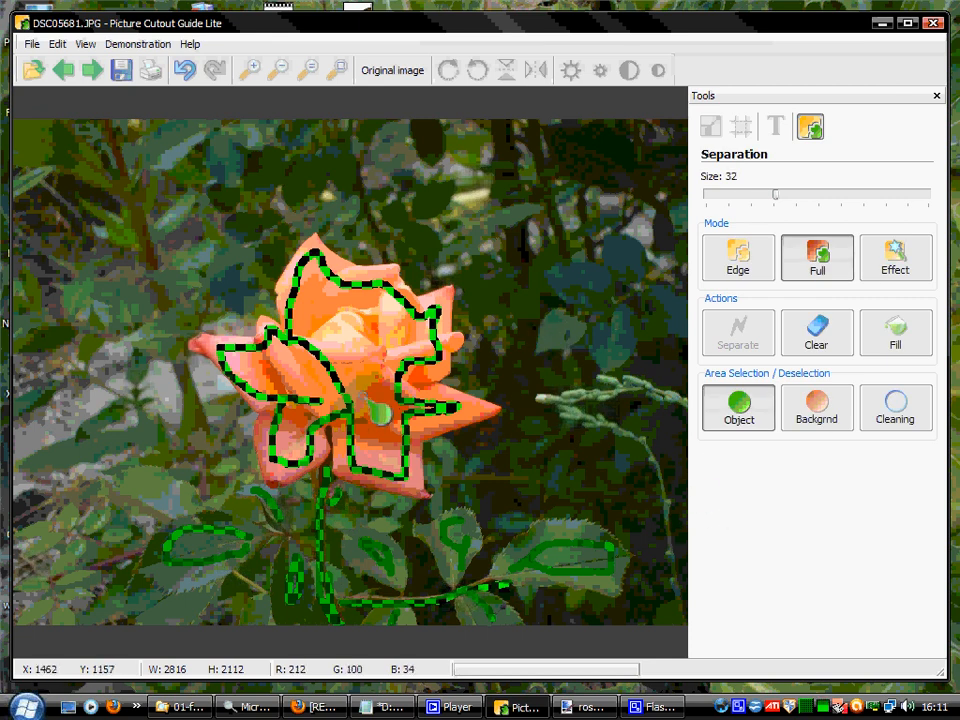
Mark the background with a line around the right-hand leaf, along the flower's right side, over its top and down its left side.
{"action": "left_click", "coordinate": [814, 400]}
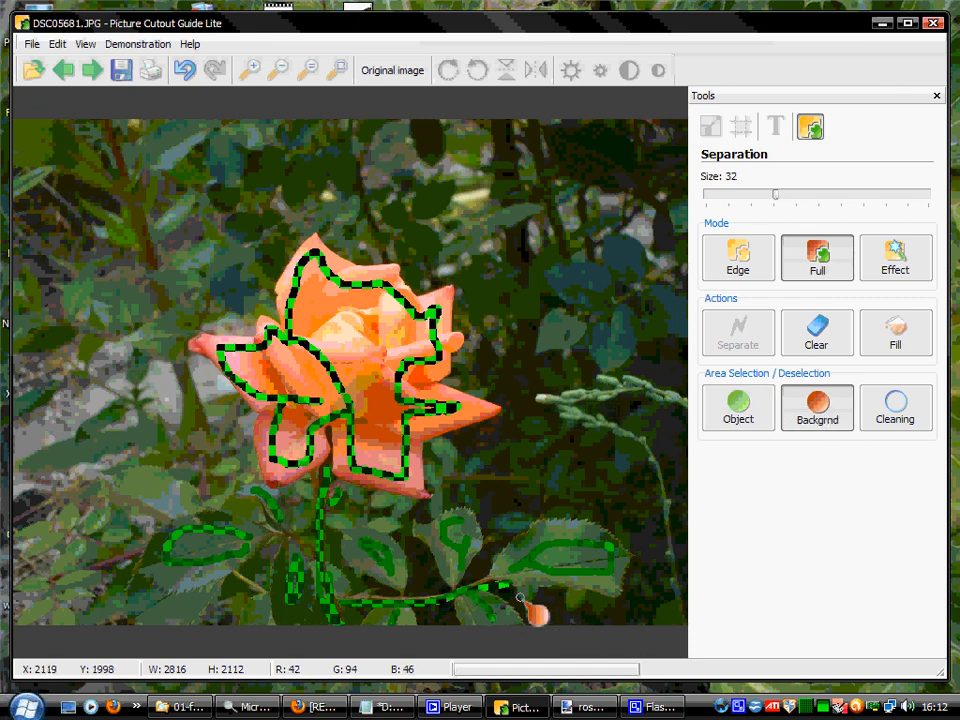
{"action": "mouse_move", "coordinate": [521, 598]}
{"action": "left_mouse_down"}
{"action": "mouse_move", "coordinate": [625, 612]}
{"action": "mouse_move", "coordinate": [647, 592]}
{"action": "mouse_move", "coordinate": [651, 537]}
{"action": "mouse_move", "coordinate": [613, 499]}
{"action": "mouse_move", "coordinate": [565, 485]}
{"action": "mouse_move", "coordinate": [509, 495]}
{"action": "mouse_move", "coordinate": [498, 516]}
{"action": "mouse_move", "coordinate": [488, 483]}
{"action": "left_mouse_up"}
{"action": "mouse_move", "coordinate": [490, 432]}
{"action": "left_mouse_down"}
{"action": "mouse_move", "coordinate": [438, 470]}
{"action": "mouse_move", "coordinate": [464, 487]}
{"action": "mouse_move", "coordinate": [510, 453]}
{"action": "mouse_move", "coordinate": [523, 411]}
{"action": "mouse_move", "coordinate": [481, 374]}
{"action": "left_mouse_up"}
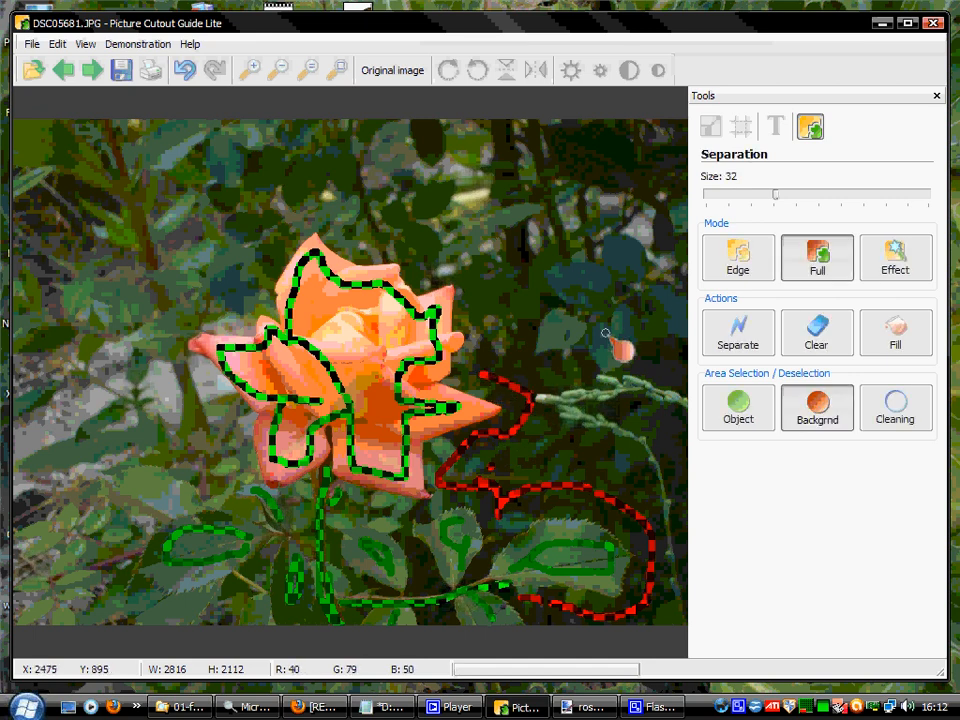
{"action": "left_click", "coordinate": [885, 394]}
{"action": "mouse_move", "coordinate": [491, 376]}
{"action": "left_mouse_down"}
{"action": "mouse_move", "coordinate": [489, 344]}
{"action": "mouse_move", "coordinate": [464, 264]}
{"action": "mouse_move", "coordinate": [430, 266]}
{"action": "mouse_move", "coordinate": [346, 212]}
{"action": "mouse_move", "coordinate": [313, 209]}
{"action": "mouse_move", "coordinate": [277, 239]}
{"action": "mouse_move", "coordinate": [240, 306]}
{"action": "mouse_move", "coordinate": [174, 321]}
{"action": "mouse_move", "coordinate": [163, 338]}
{"action": "mouse_move", "coordinate": [229, 404]}
{"action": "mouse_move", "coordinate": [240, 445]}
{"action": "left_mouse_up"}
{"action": "left_click", "coordinate": [828, 410]}
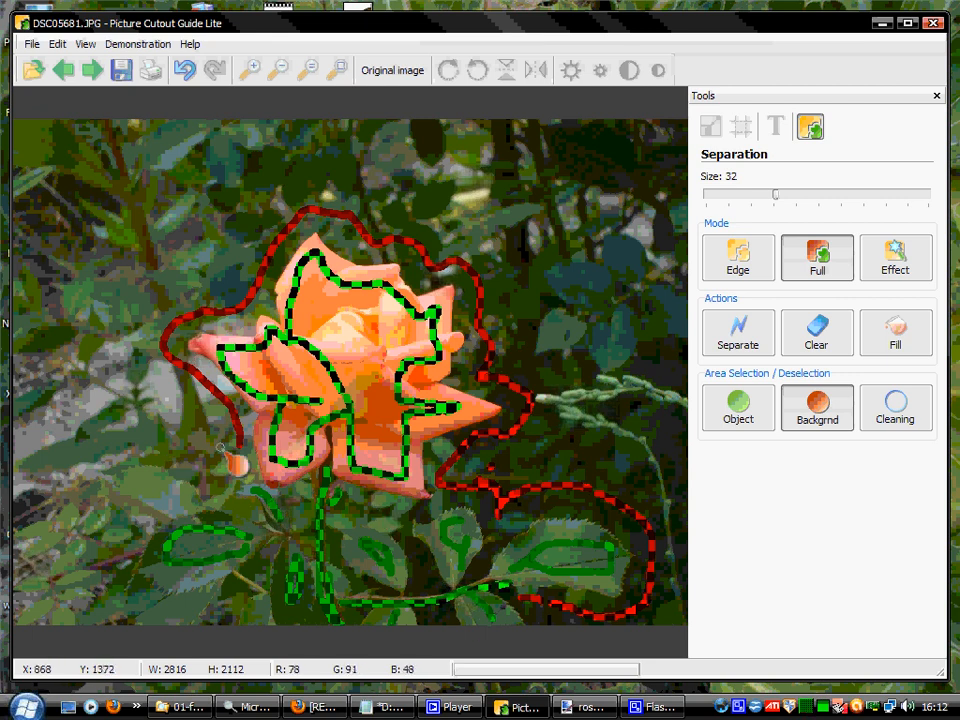
Mark the background around the left-hand leaf and in the gaps between the leaves, and run the separation.
{"action": "left_click_drag", "start_coordinate": [238, 443], "coordinate": [125, 438]}
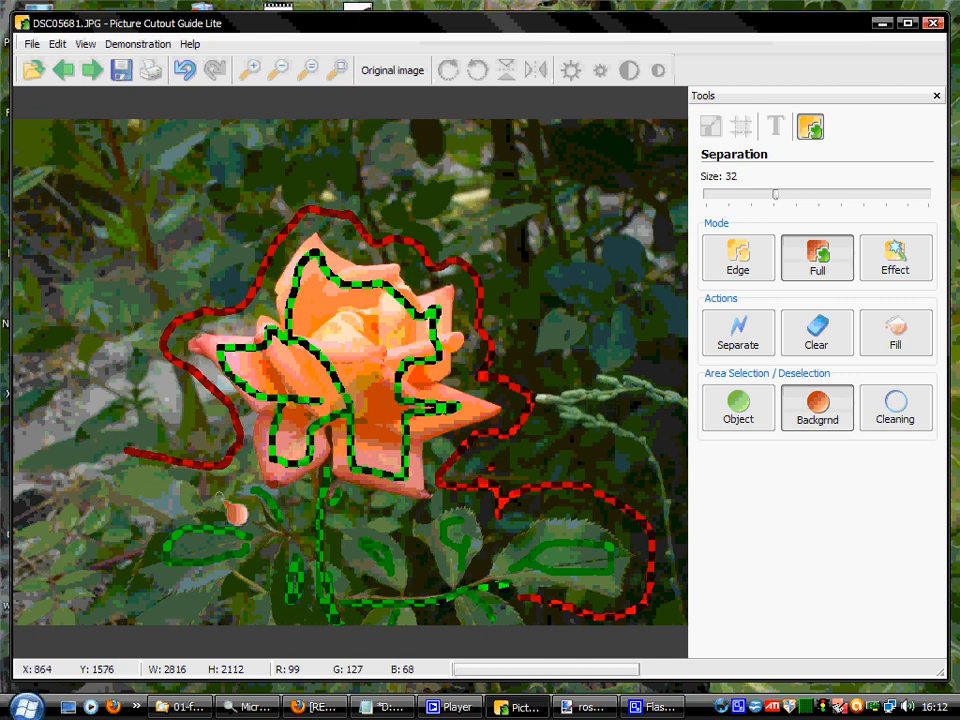
{"action": "mouse_move", "coordinate": [228, 459]}
{"action": "left_mouse_down"}
{"action": "mouse_move", "coordinate": [216, 479]}
{"action": "mouse_move", "coordinate": [126, 529]}
{"action": "mouse_move", "coordinate": [110, 620]}
{"action": "left_mouse_up"}
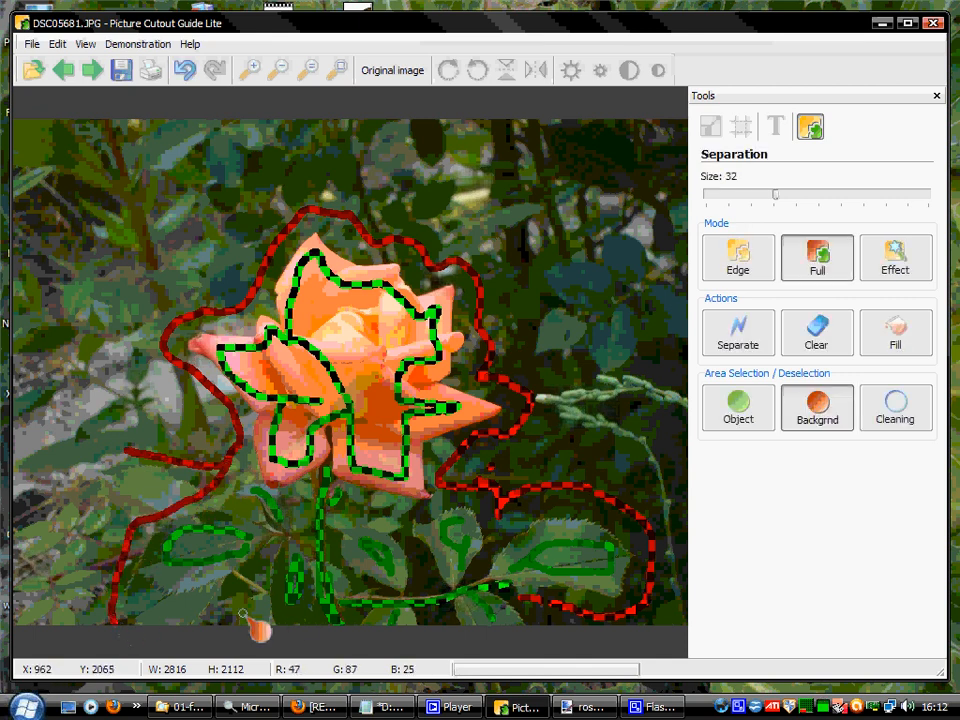
{"action": "mouse_move", "coordinate": [266, 557]}
{"action": "left_mouse_down"}
{"action": "mouse_move", "coordinate": [230, 621]}
{"action": "mouse_move", "coordinate": [261, 566]}
{"action": "mouse_move", "coordinate": [263, 618]}
{"action": "left_mouse_up"}
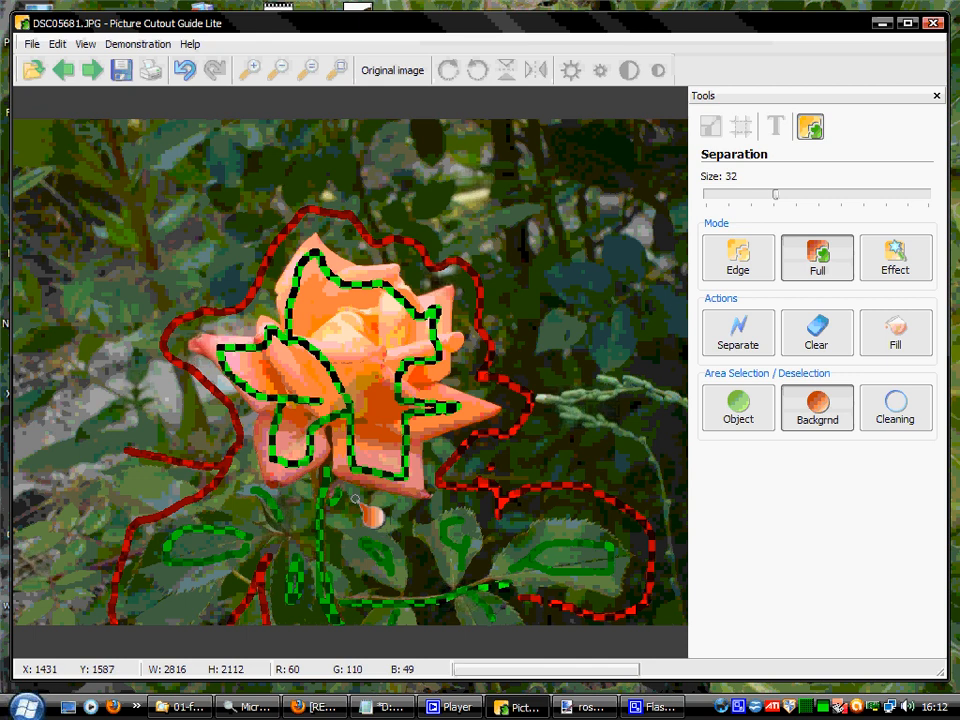
{"action": "mouse_move", "coordinate": [357, 500]}
{"action": "left_mouse_down"}
{"action": "mouse_move", "coordinate": [403, 507]}
{"action": "mouse_move", "coordinate": [395, 512]}
{"action": "left_mouse_up"}
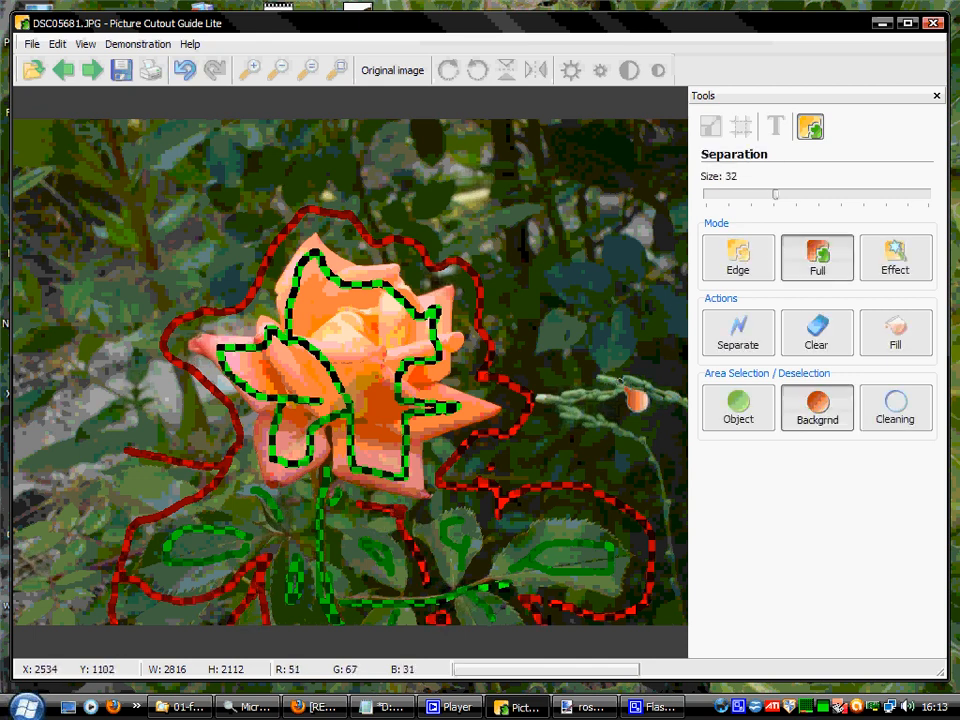
{"action": "left_click", "coordinate": [744, 340]}
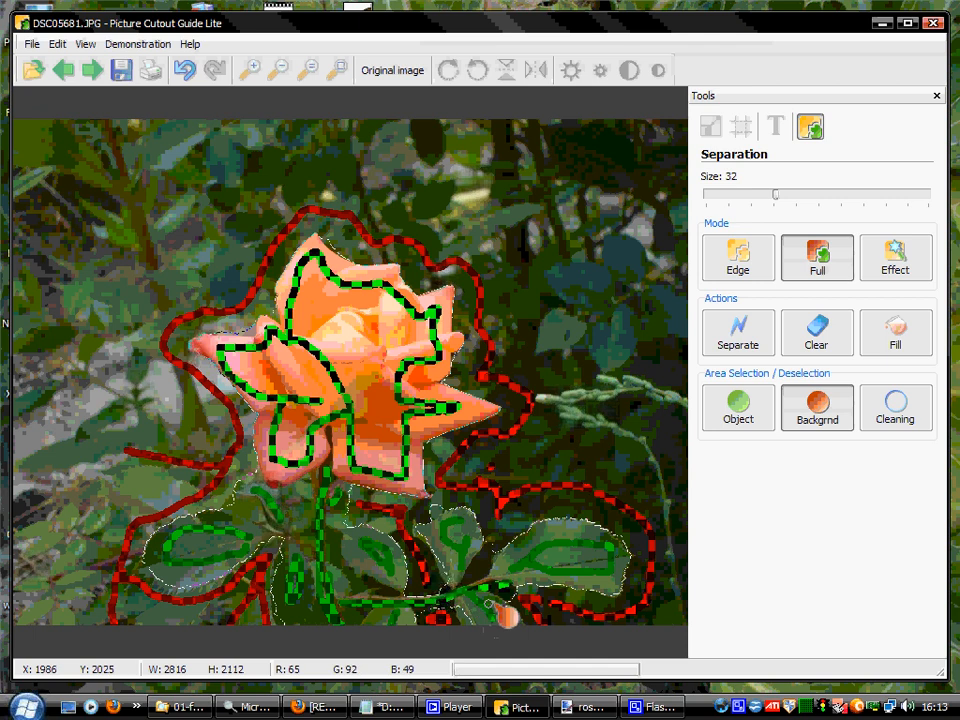
Add object strokes on the small bottom leaf and its twig, and background strokes beneath the flower's lower-left petal.
{"action": "left_click", "coordinate": [747, 406]}
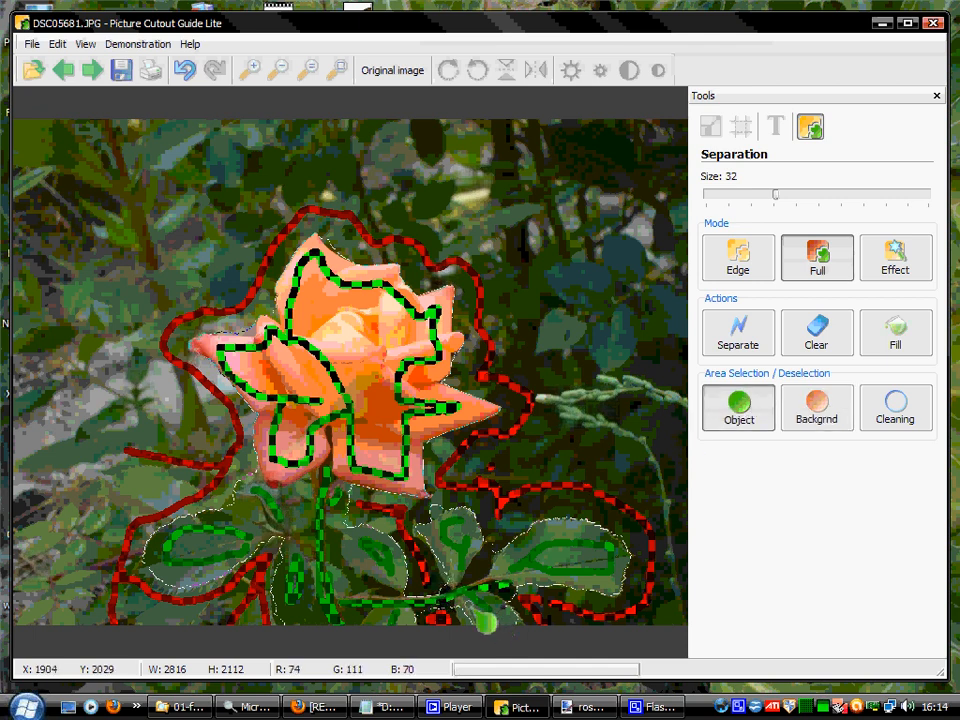
{"action": "mouse_move", "coordinate": [464, 606]}
{"action": "left_mouse_down"}
{"action": "mouse_move", "coordinate": [474, 628]}
{"action": "mouse_move", "coordinate": [506, 626]}
{"action": "left_mouse_up"}
{"action": "mouse_move", "coordinate": [459, 586]}
{"action": "left_mouse_down"}
{"action": "mouse_move", "coordinate": [461, 576]}
{"action": "mouse_move", "coordinate": [462, 592]}
{"action": "mouse_move", "coordinate": [500, 587]}
{"action": "left_mouse_up"}
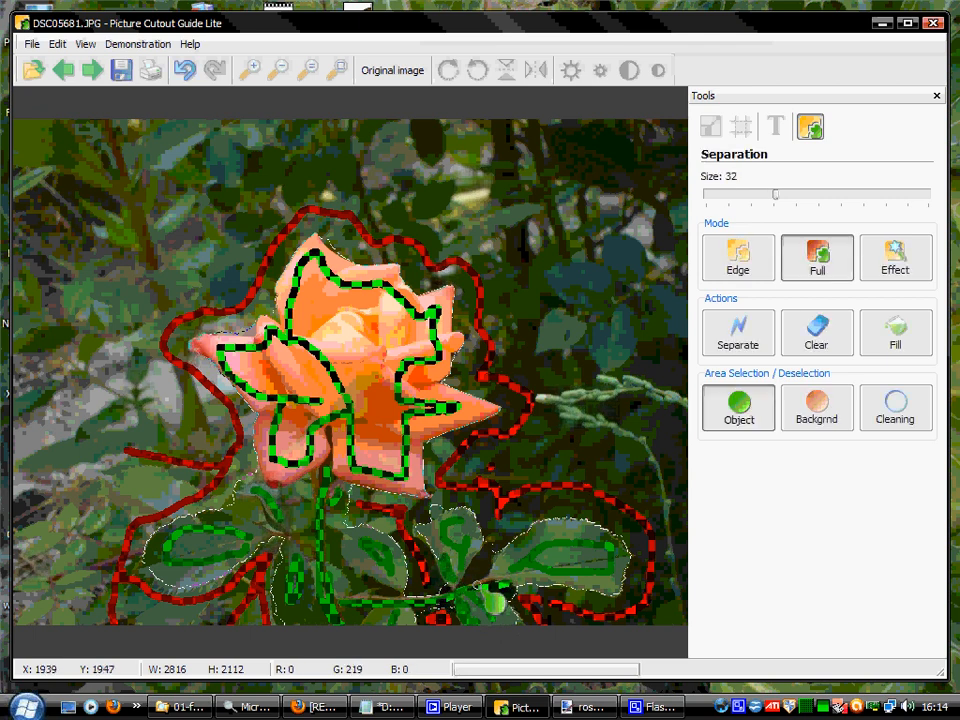
{"action": "left_click", "coordinate": [818, 405]}
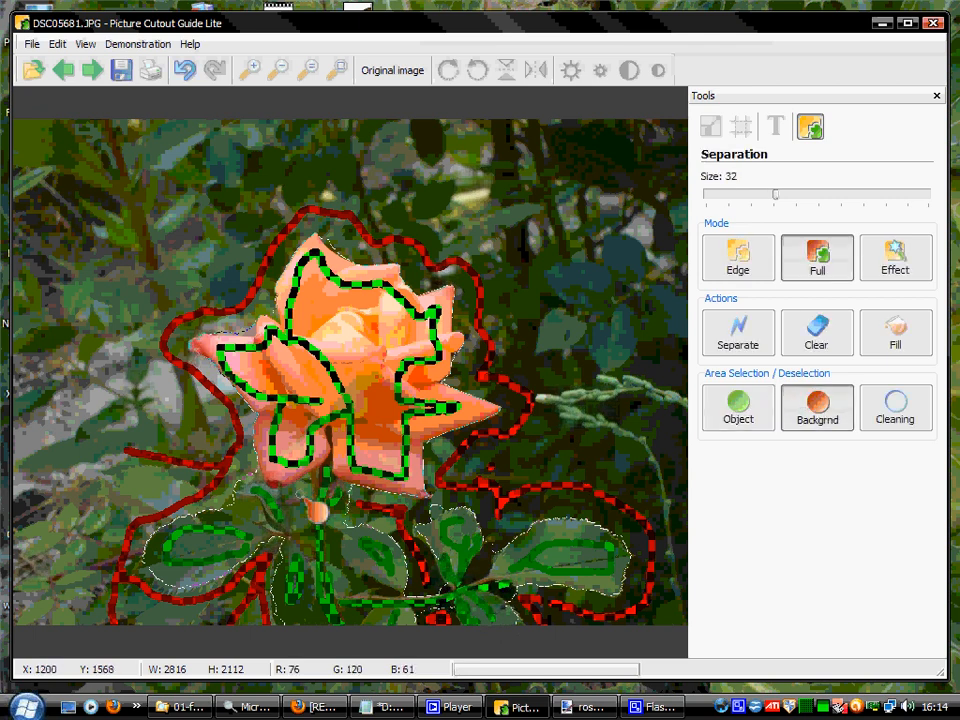
{"action": "mouse_move", "coordinate": [333, 496]}
{"action": "left_mouse_down"}
{"action": "mouse_move", "coordinate": [296, 513]}
{"action": "mouse_move", "coordinate": [305, 524]}
{"action": "left_mouse_up"}
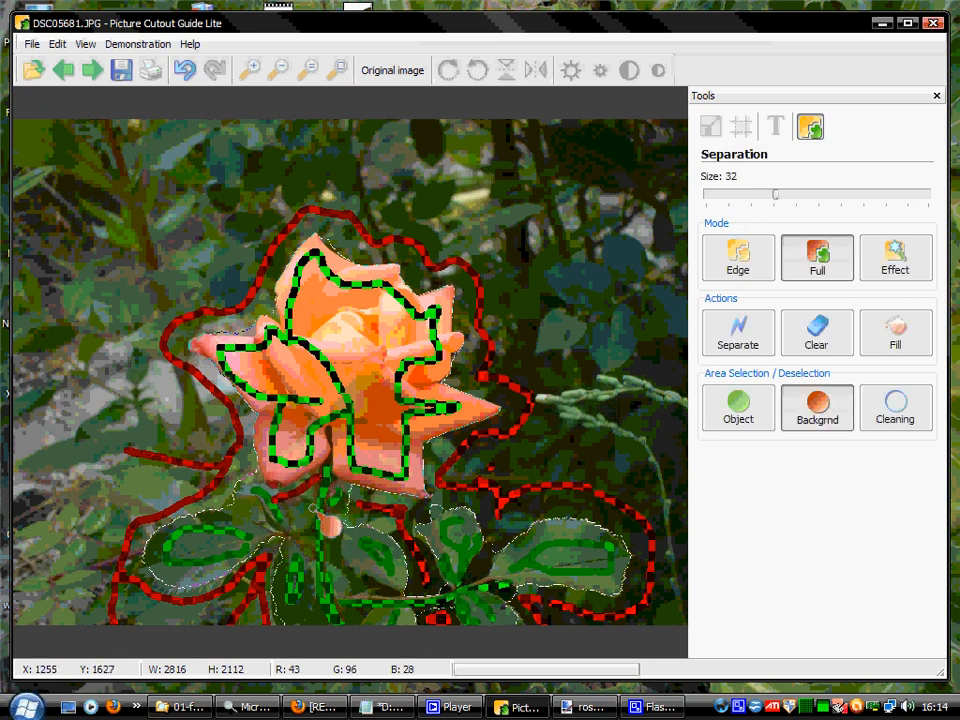
{"action": "mouse_move", "coordinate": [268, 488]}
{"action": "left_mouse_down"}
{"action": "mouse_move", "coordinate": [277, 511]}
{"action": "mouse_move", "coordinate": [321, 505]}
{"action": "left_mouse_up"}
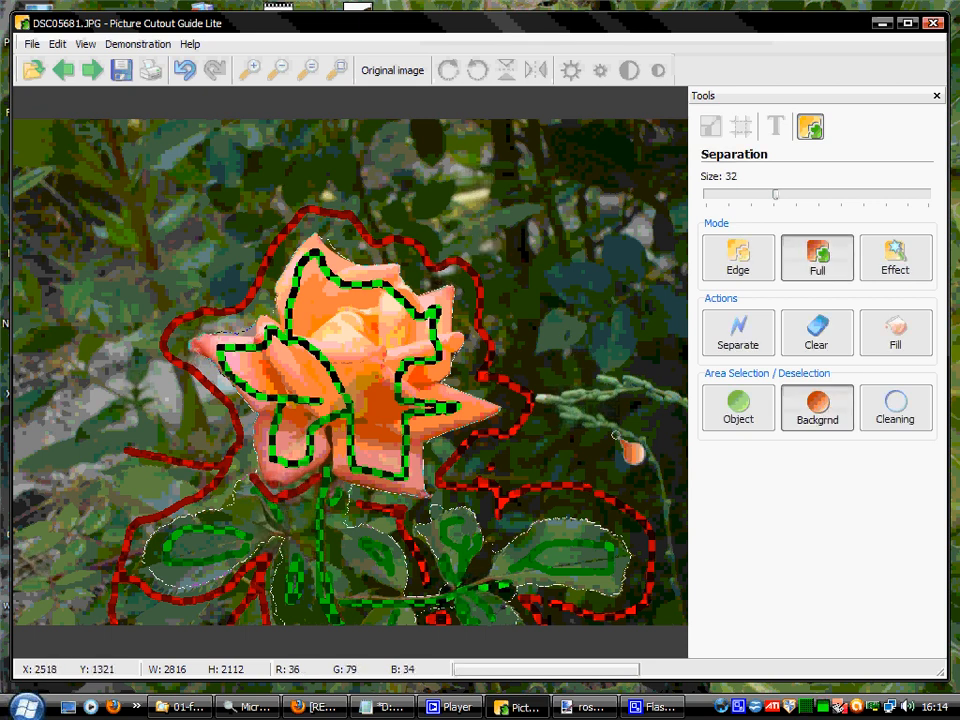
Rerun the separation and apply the Effect mode with a solid Sky Blue background colour.
{"action": "left_click", "coordinate": [749, 339]}
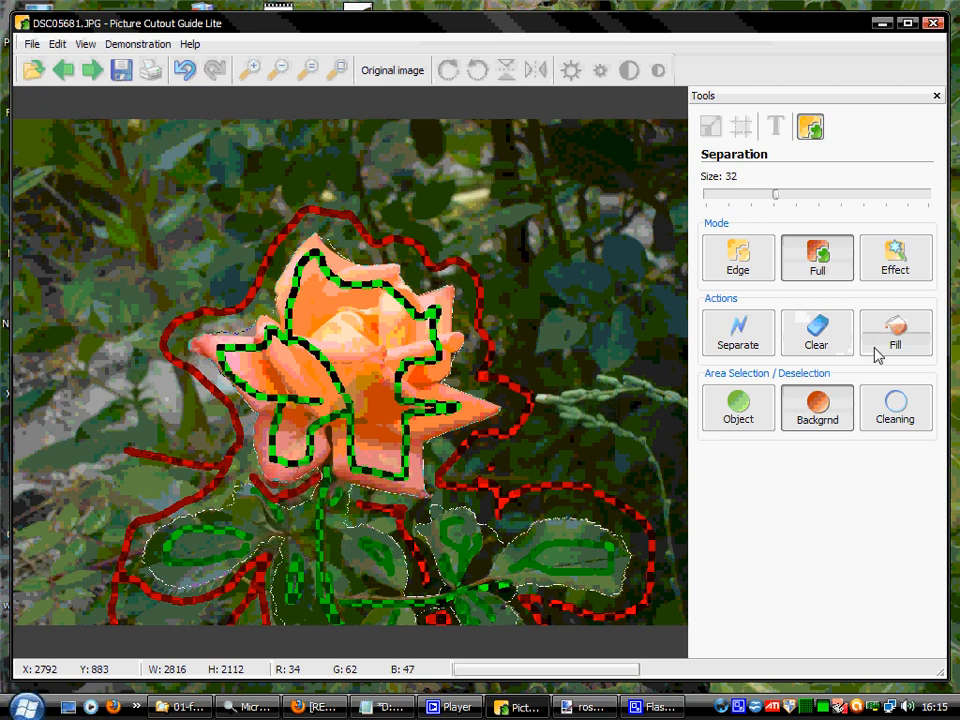
{"action": "left_click", "coordinate": [897, 263]}
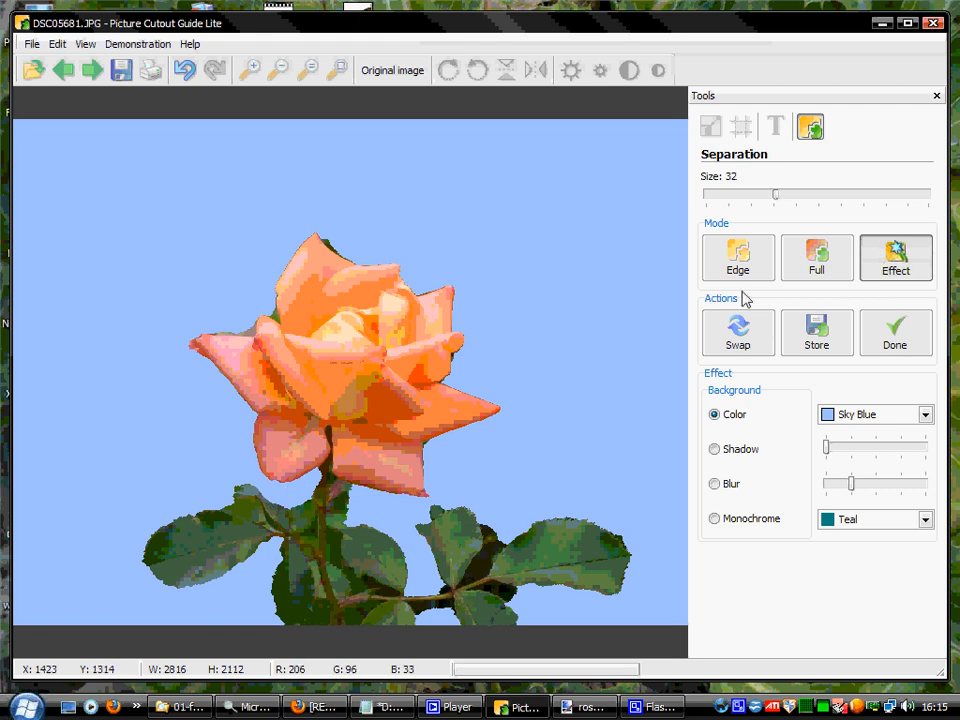
{"action": "left_click", "coordinate": [896, 335]}
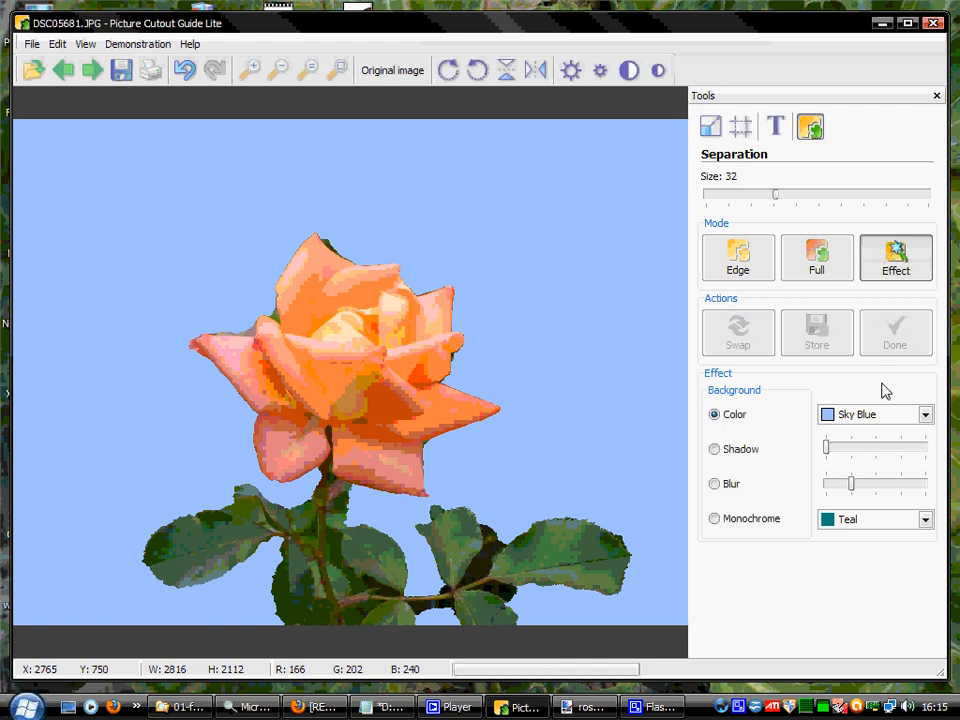
Save the cutout in the 01-for testing folder as rose-pcg-full.png.
{"action": "left_click", "coordinate": [33, 45]}
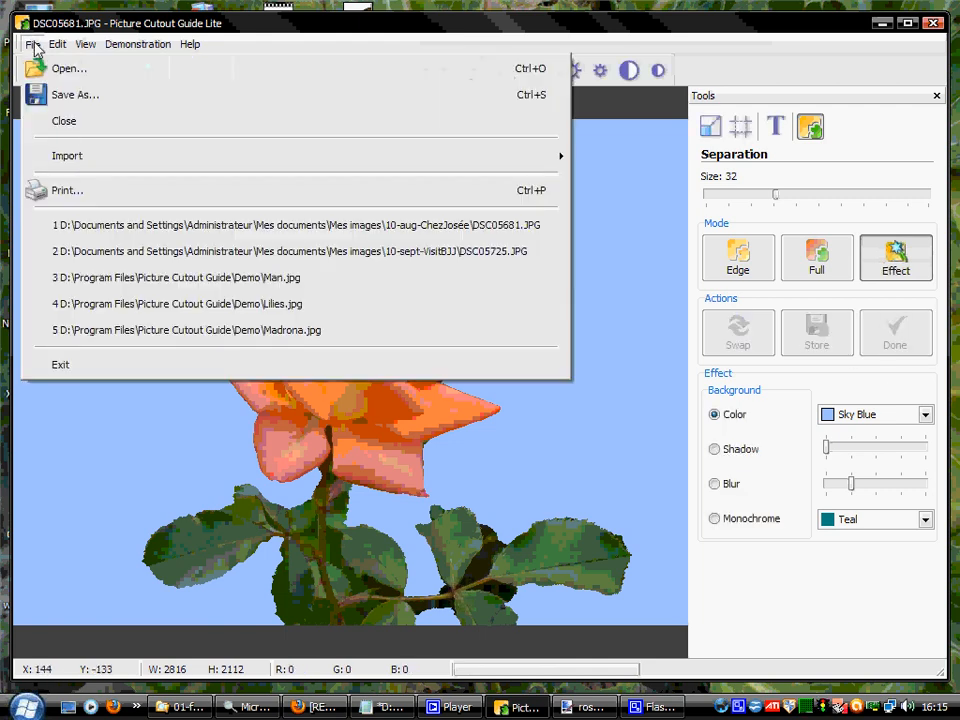
{"action": "left_click", "coordinate": [100, 97]}
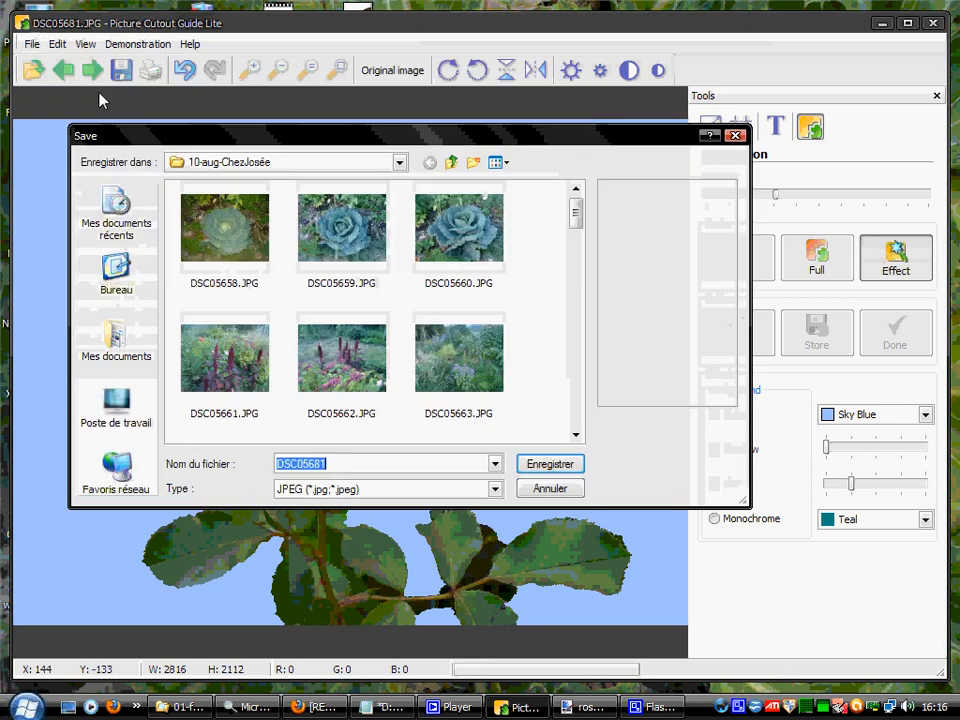
{"action": "left_click", "coordinate": [451, 162]}
{"action": "double_click", "coordinate": [231, 257]}
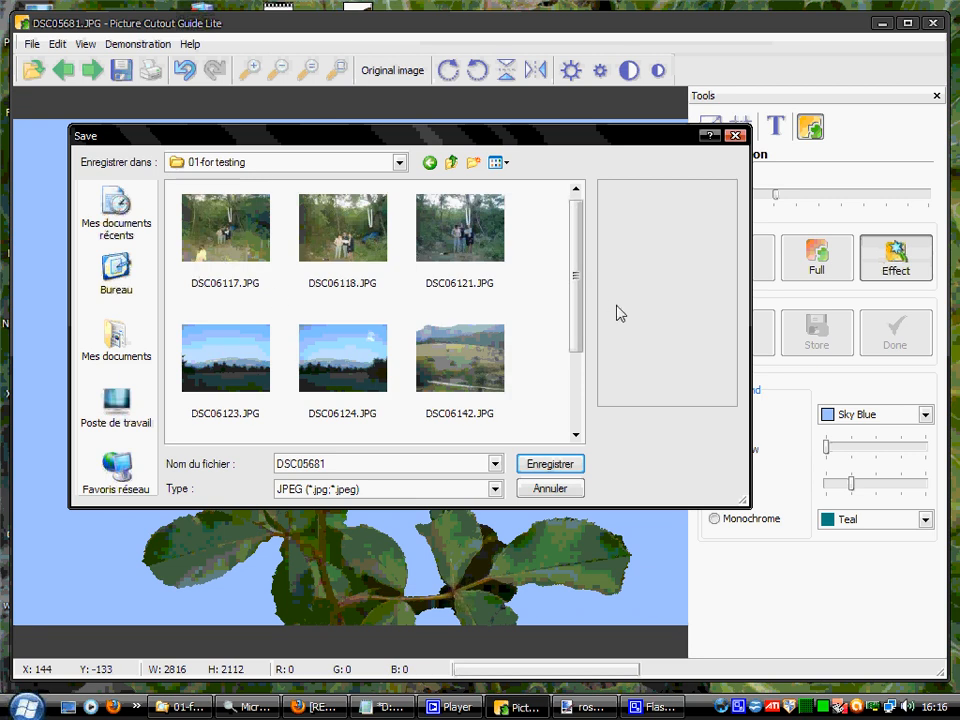
{"action": "double_click", "coordinate": [334, 464]}
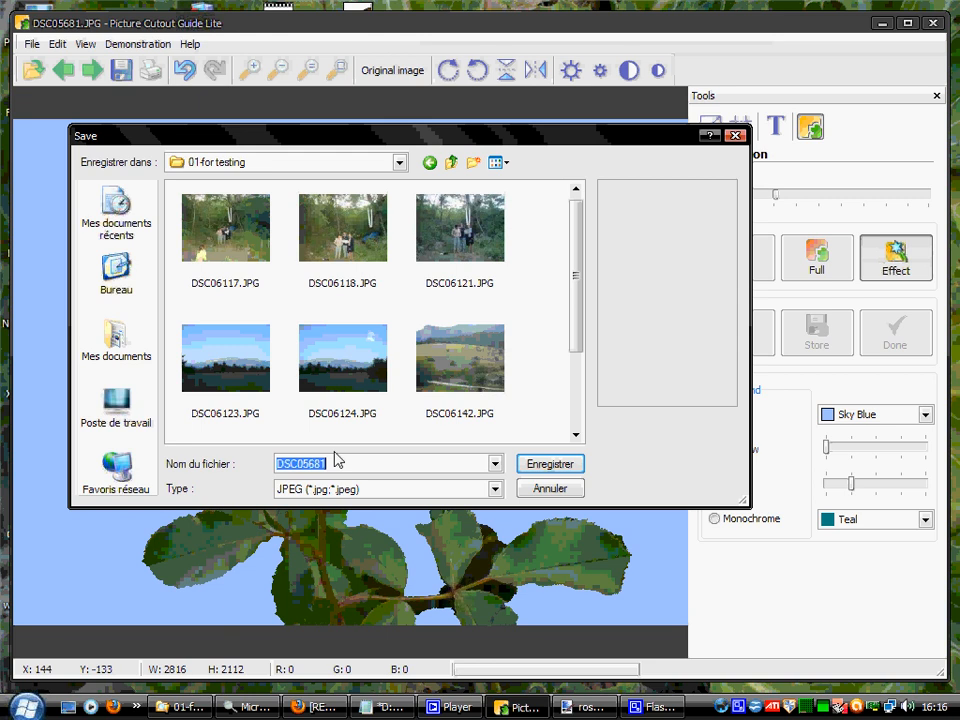
{"action": "type", "text": "ros-"}
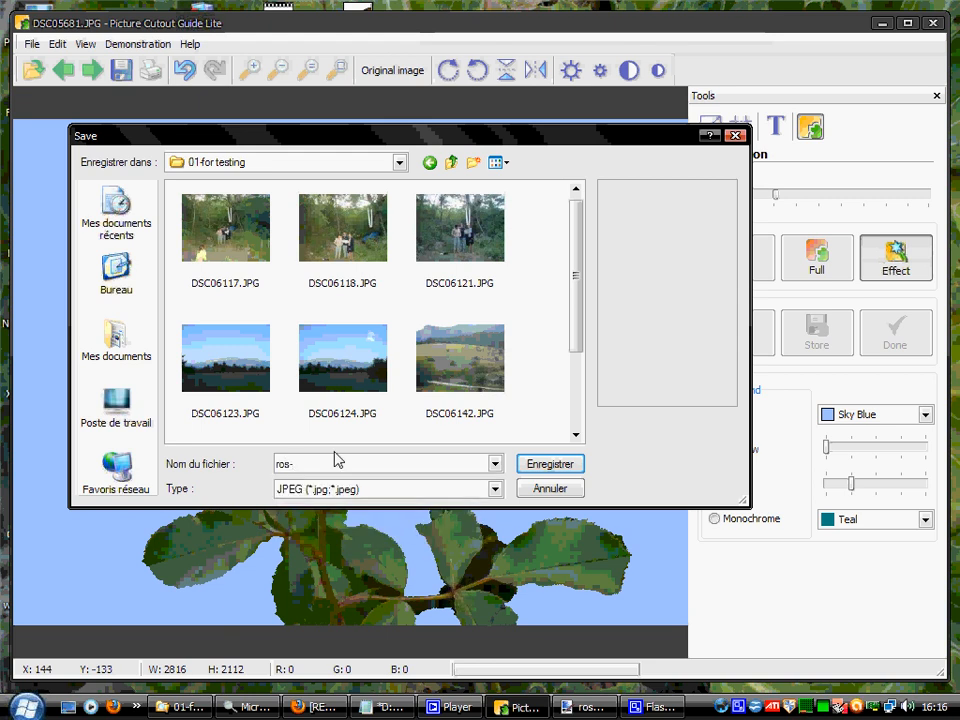
{"action": "key", "text": "BackSpace"}
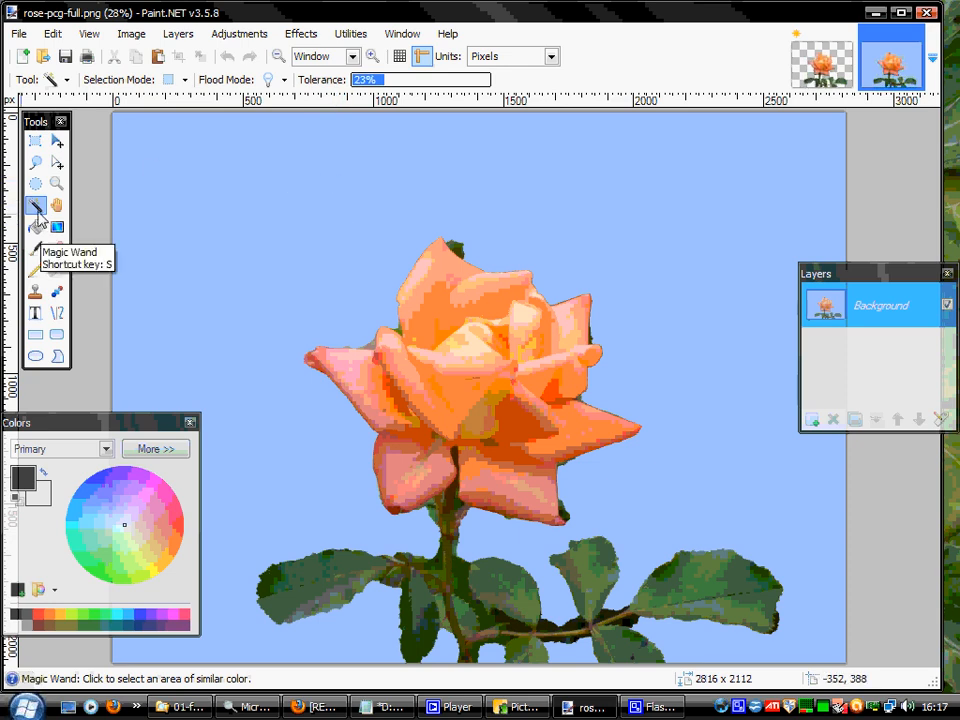
In Paint.NET, use the Magic Wand to delete the large blue background and the small blue patch left of the stem base.
{"action": "left_click", "coordinate": [257, 249]}
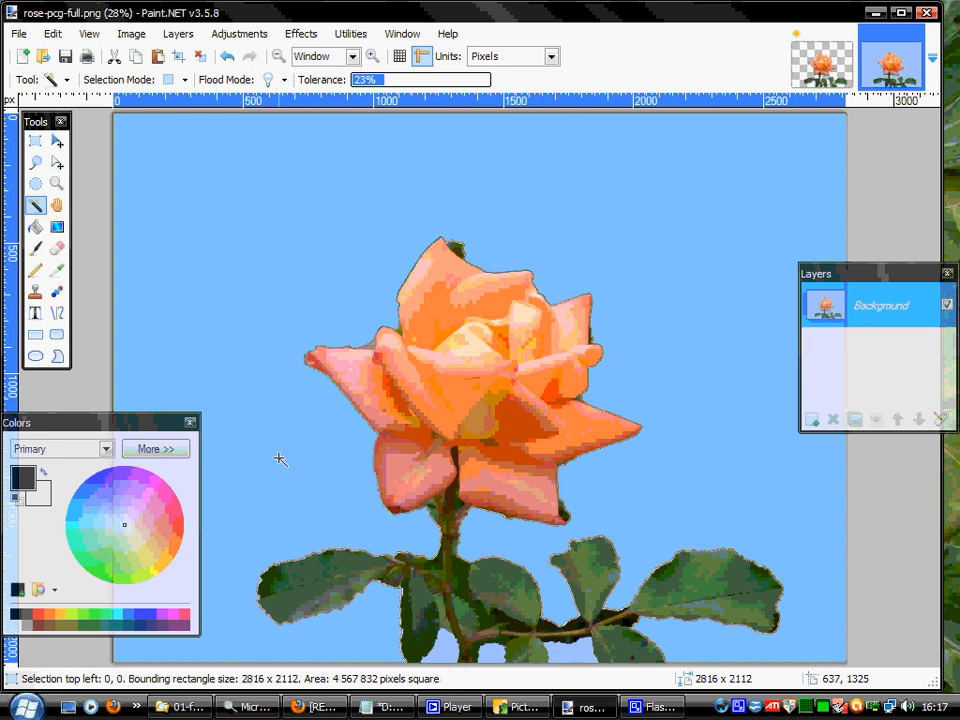
{"action": "key", "text": "Delete"}
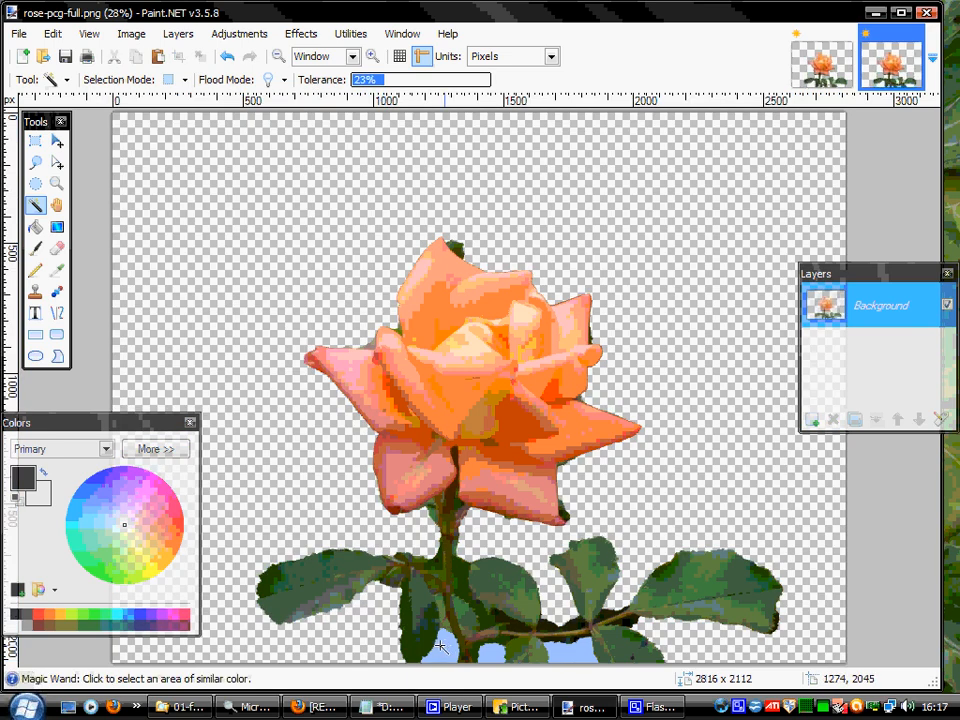
{"action": "left_click", "coordinate": [441, 646]}
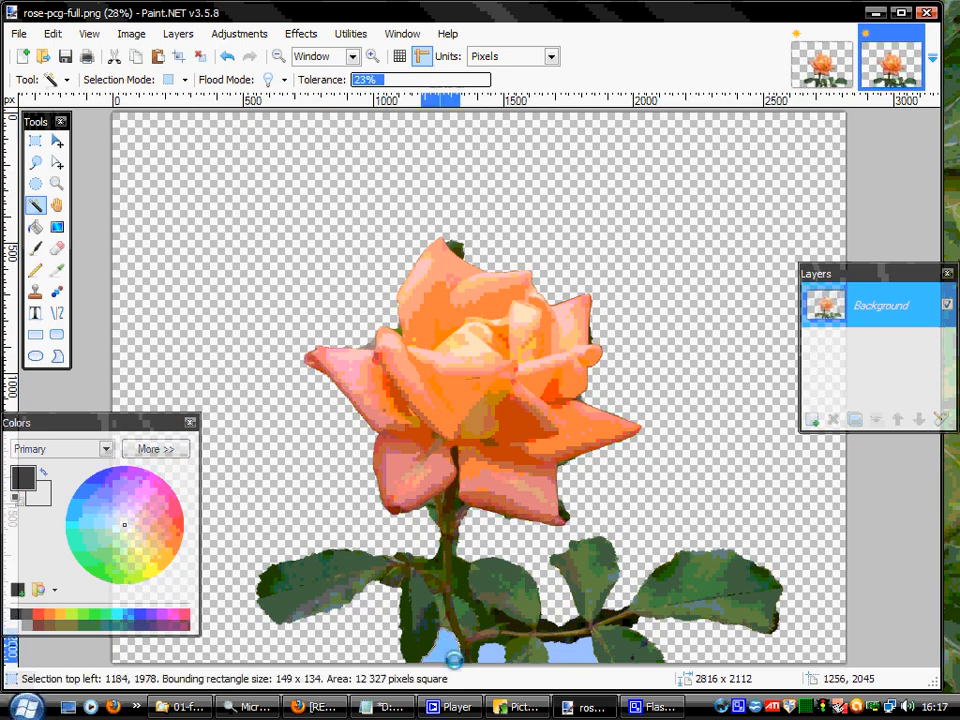
{"action": "key", "text": "Delete"}
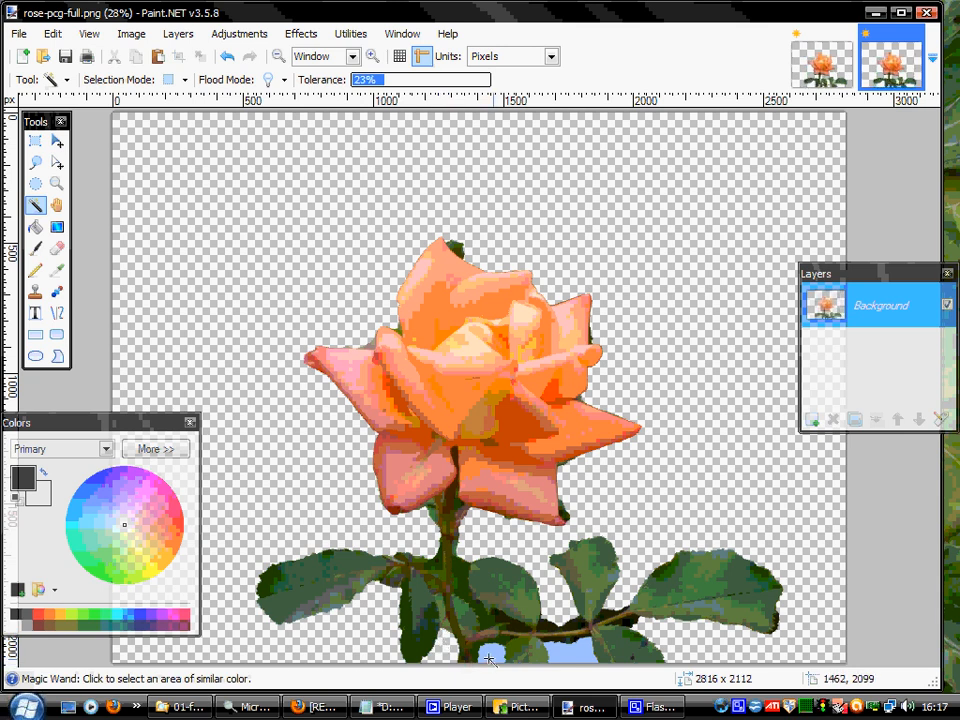
Delete the two remaining blue patches beneath the twig at the image's lower edge with the Magic Wand.
{"action": "left_click", "coordinate": [489, 659]}
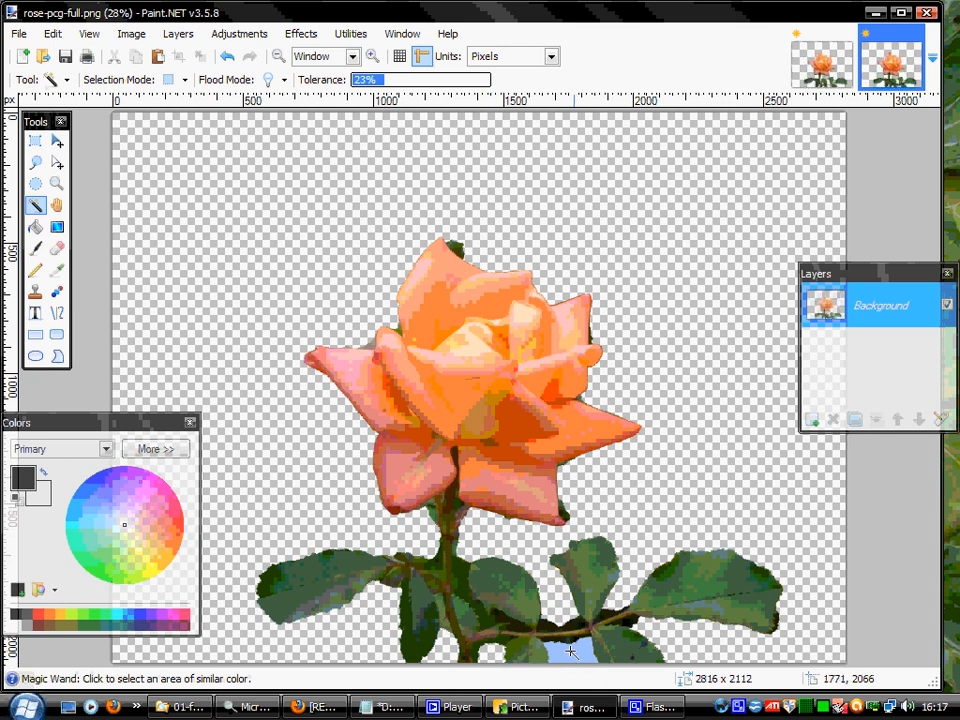
{"action": "left_click", "coordinate": [571, 651]}
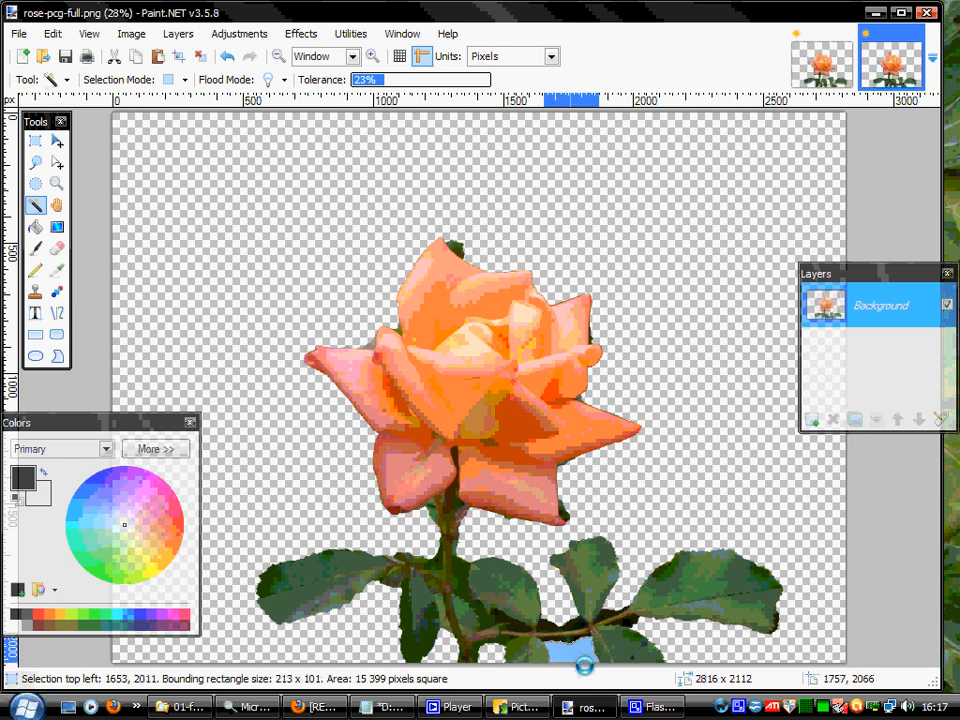
{"action": "key", "text": "Delete"}
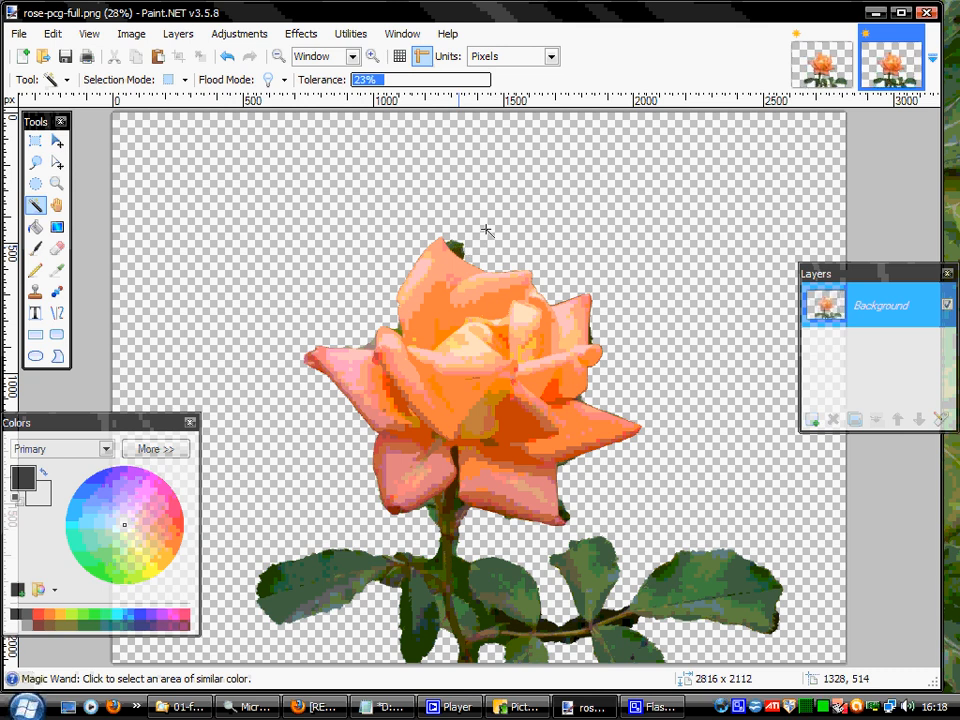
Delete the green leftover areas beside the rose's top petal tip with the Magic Wand.
{"action": "left_click", "coordinate": [456, 247]}
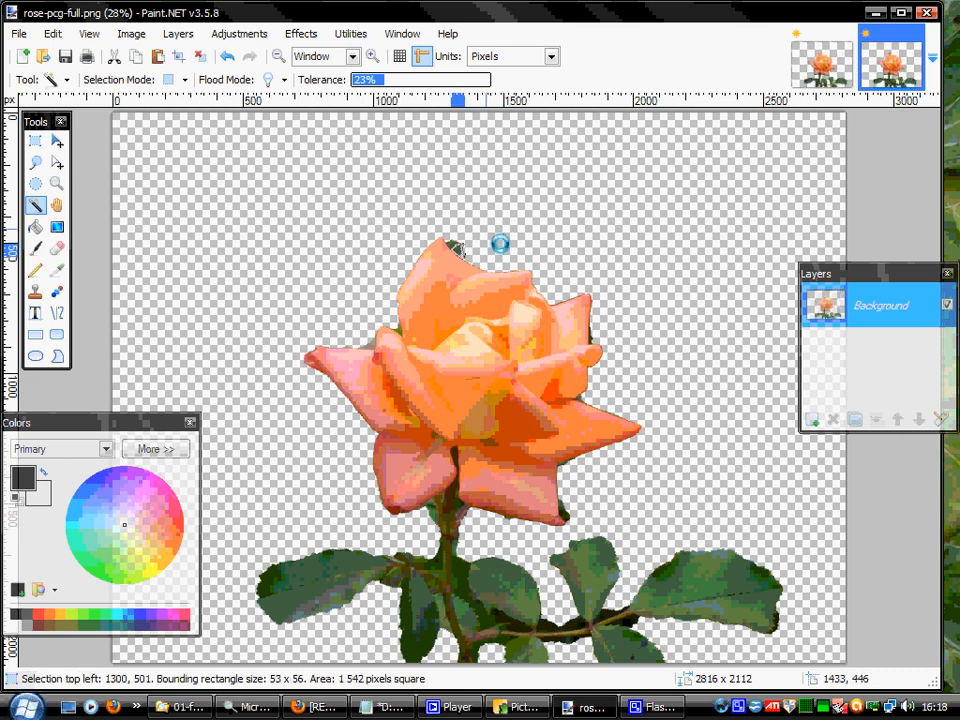
{"action": "key", "text": "Delete"}
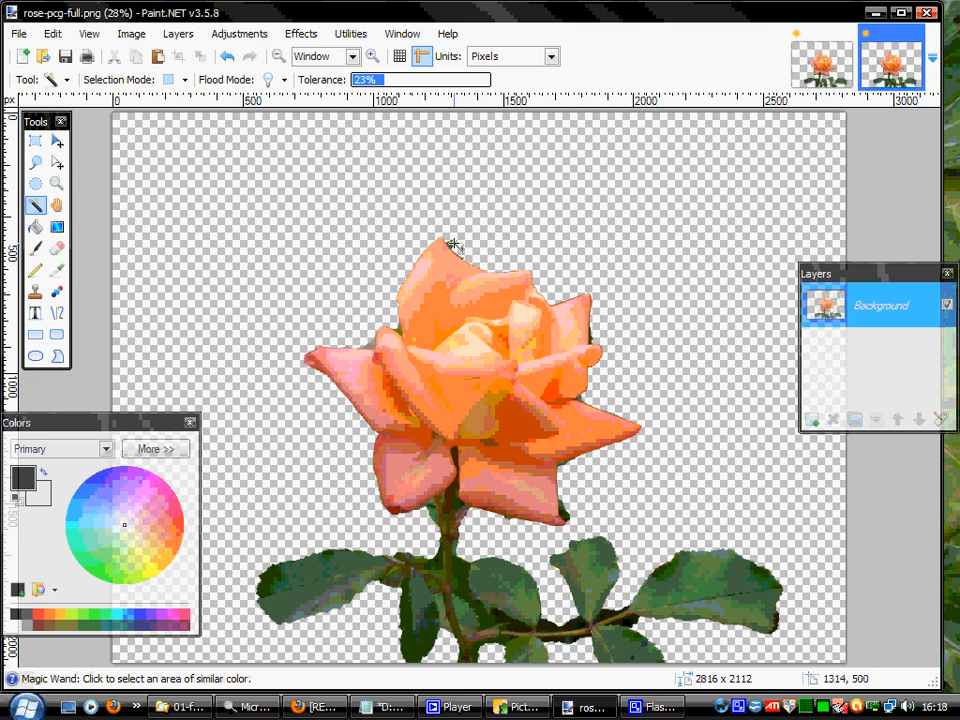
{"action": "left_click", "coordinate": [523, 246]}
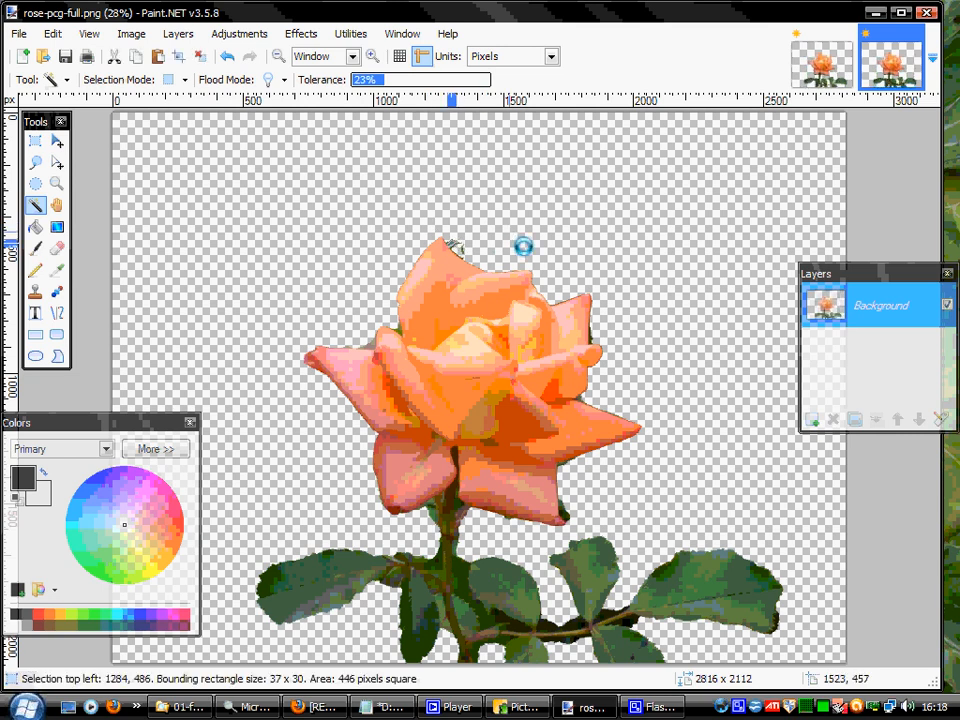
{"action": "key", "text": "Delete"}
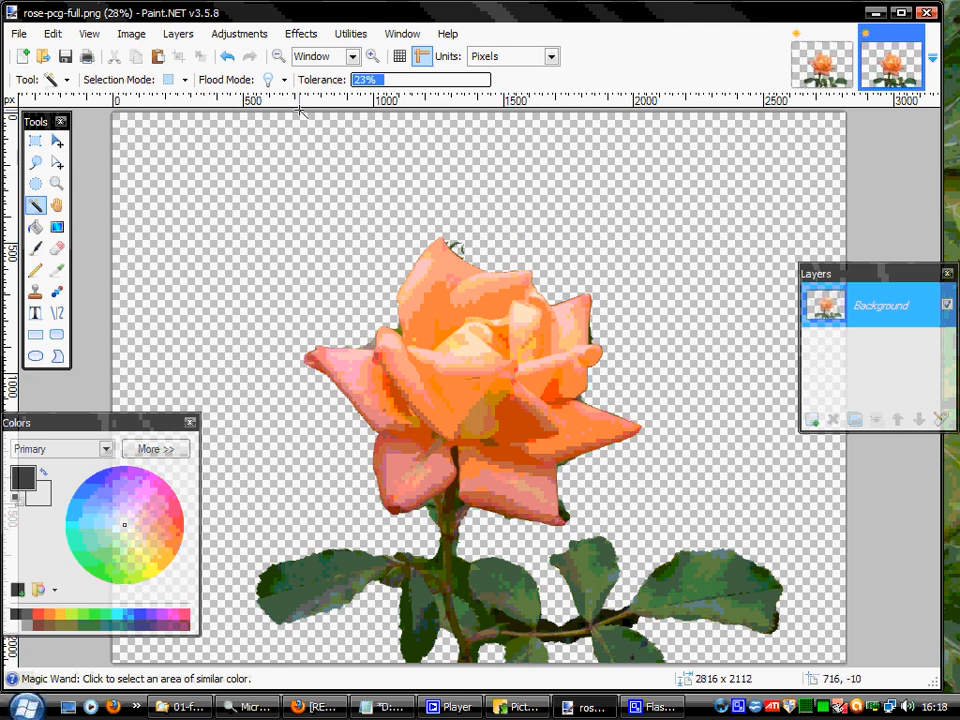
Delete the grey patch above the far-left petal and the green bit beside the upper-left petals with the Magic Wand.
{"action": "left_click", "coordinate": [372, 56]}
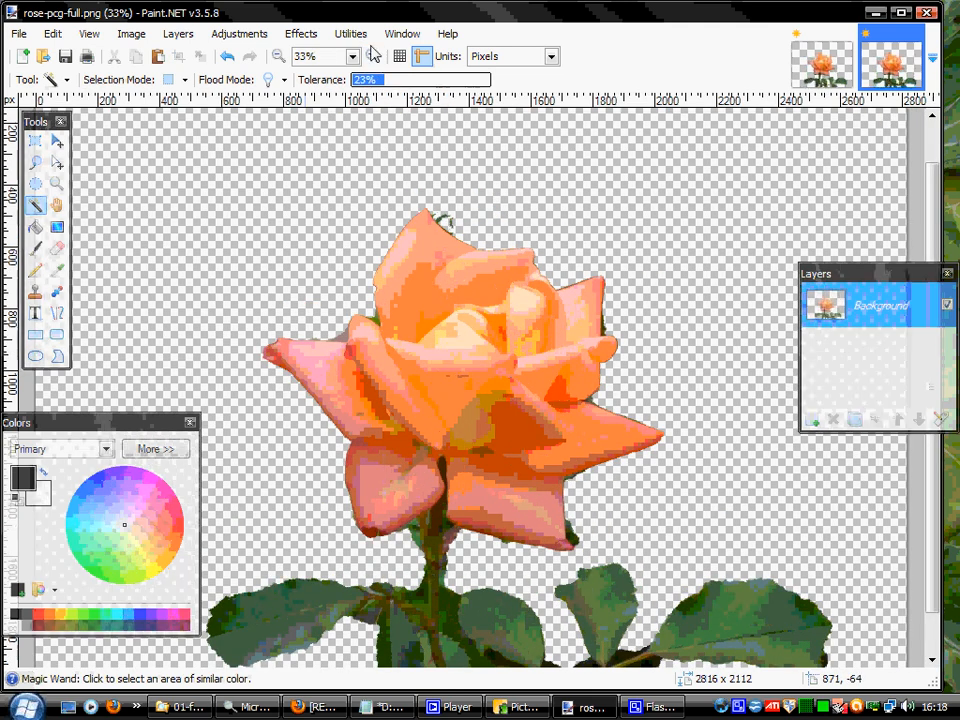
{"action": "left_click", "coordinate": [372, 56]}
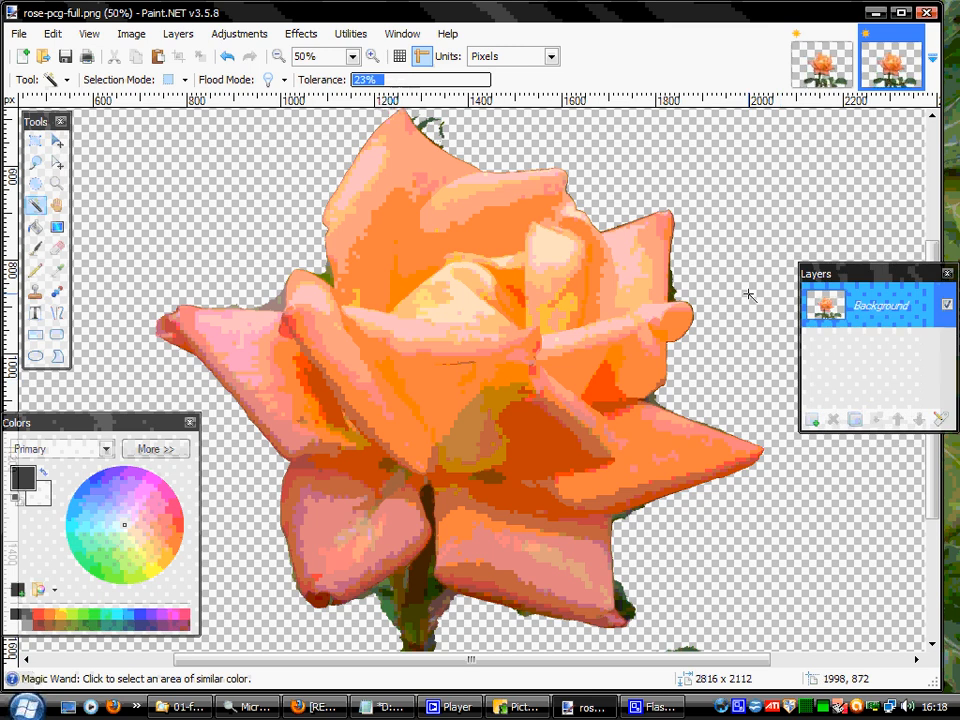
{"action": "left_click", "coordinate": [247, 270]}
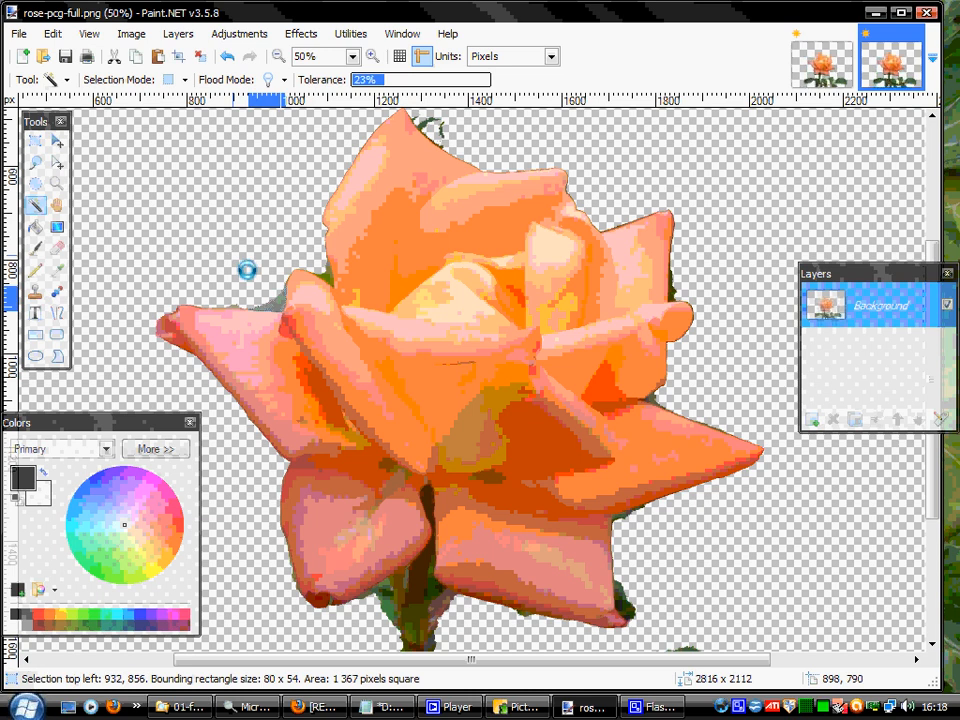
{"action": "key", "text": "ctrl+d"}
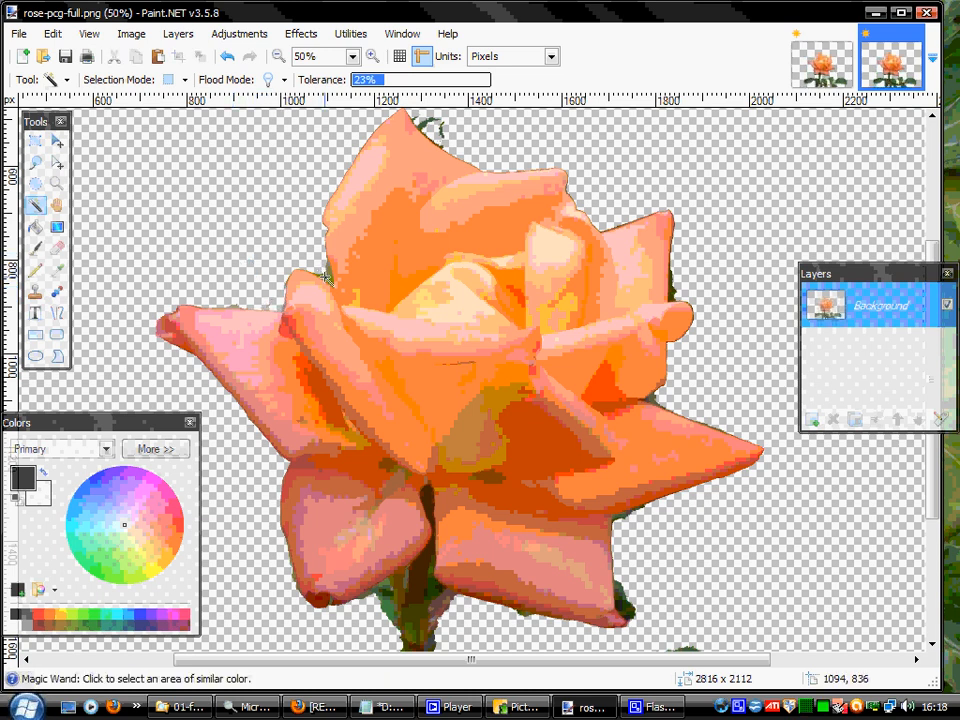
{"action": "left_click", "coordinate": [267, 185]}
{"action": "key", "text": "ctrl+d"}
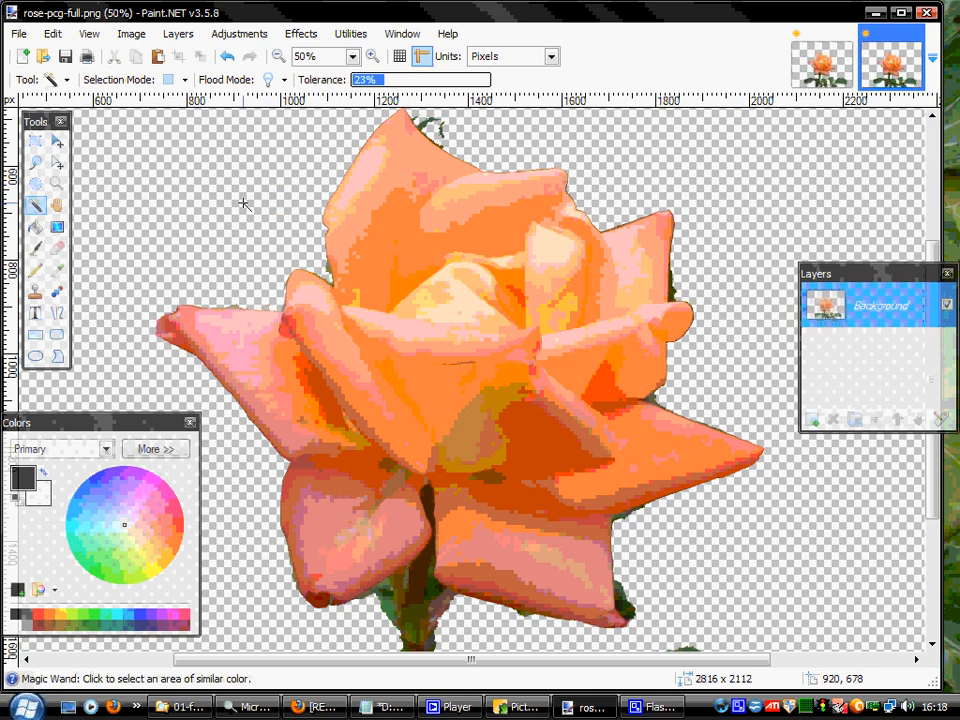
Erase the leftover green fringes around the top petal tip, under the right petal and beside the lower-right petal with brush width 8.
{"action": "left_click", "coordinate": [56, 248]}
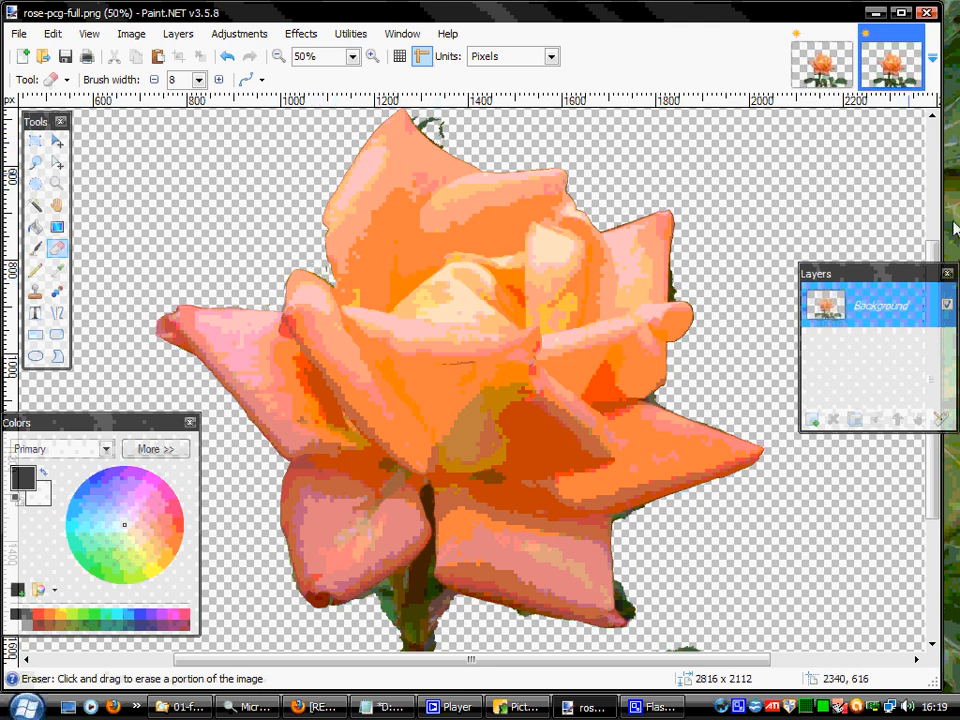
{"action": "left_click_drag", "start_coordinate": [934, 247], "coordinate": [932, 217]}
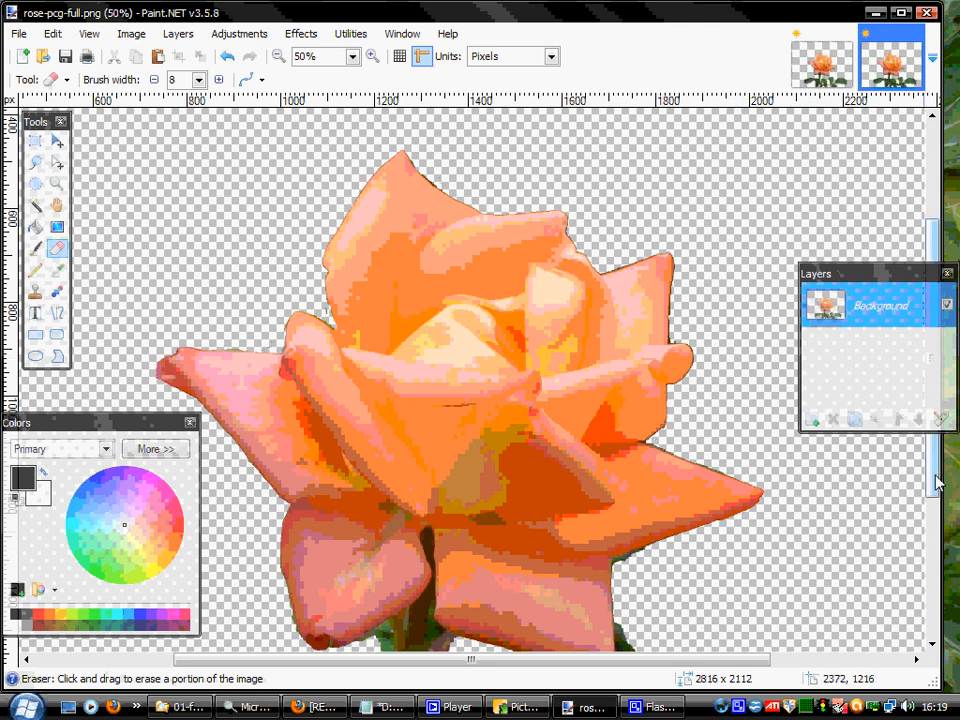
{"action": "left_click_drag", "start_coordinate": [936, 482], "coordinate": [936, 565]}
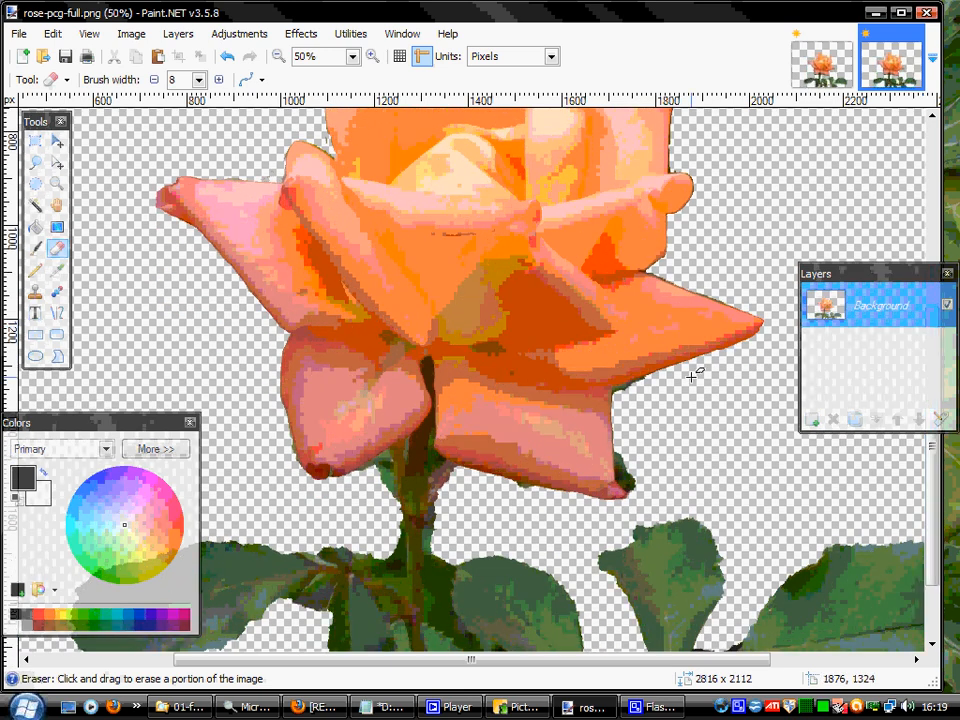
{"action": "mouse_move", "coordinate": [619, 399]}
{"action": "left_mouse_down"}
{"action": "mouse_move", "coordinate": [651, 378]}
{"action": "mouse_move", "coordinate": [615, 390]}
{"action": "left_mouse_up"}
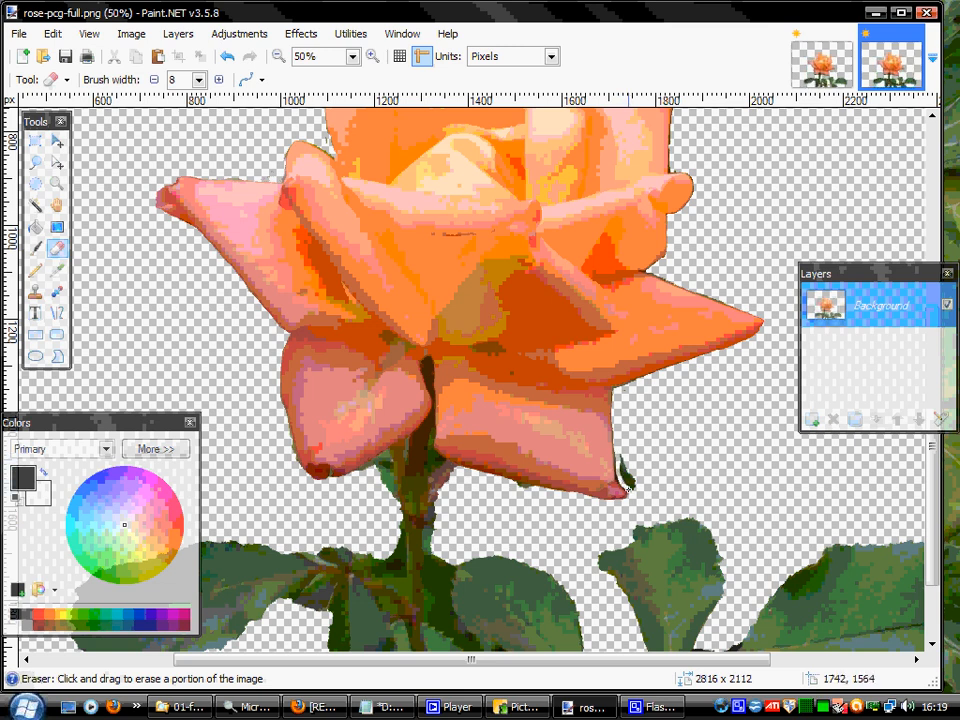
{"action": "mouse_move", "coordinate": [628, 487]}
{"action": "left_mouse_down"}
{"action": "mouse_move", "coordinate": [620, 447]}
{"action": "mouse_move", "coordinate": [627, 478]}
{"action": "left_mouse_up"}
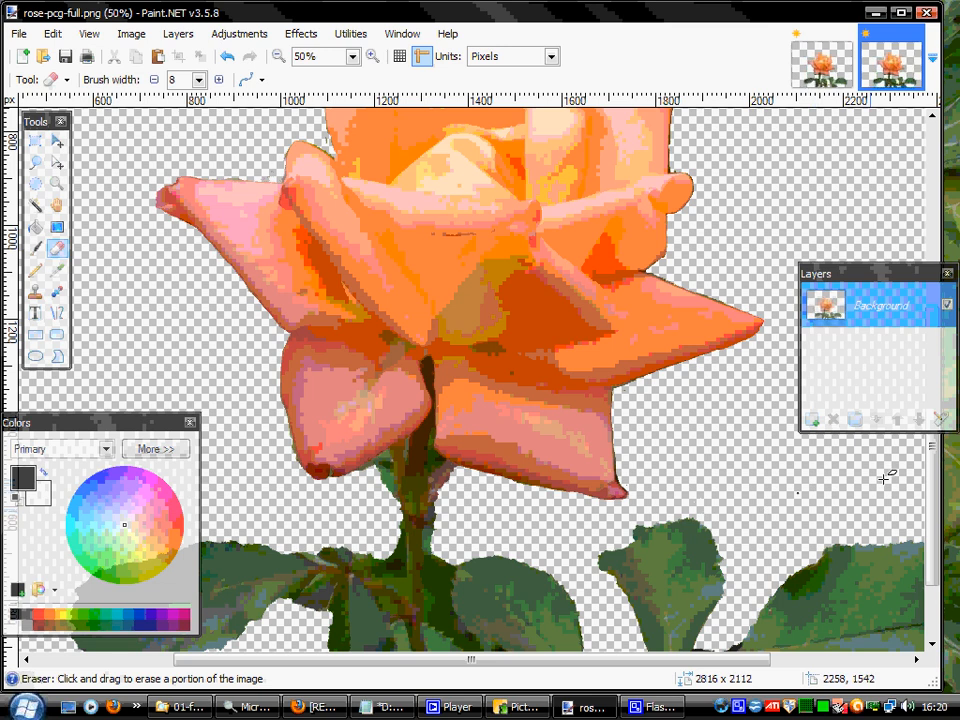
Delete the dark background patches above and below the twig between the right-hand leaves with the Magic Wand.
{"action": "left_click_drag", "start_coordinate": [750, 660], "coordinate": [883, 658]}
{"action": "left_click_drag", "start_coordinate": [943, 535], "coordinate": [945, 590]}
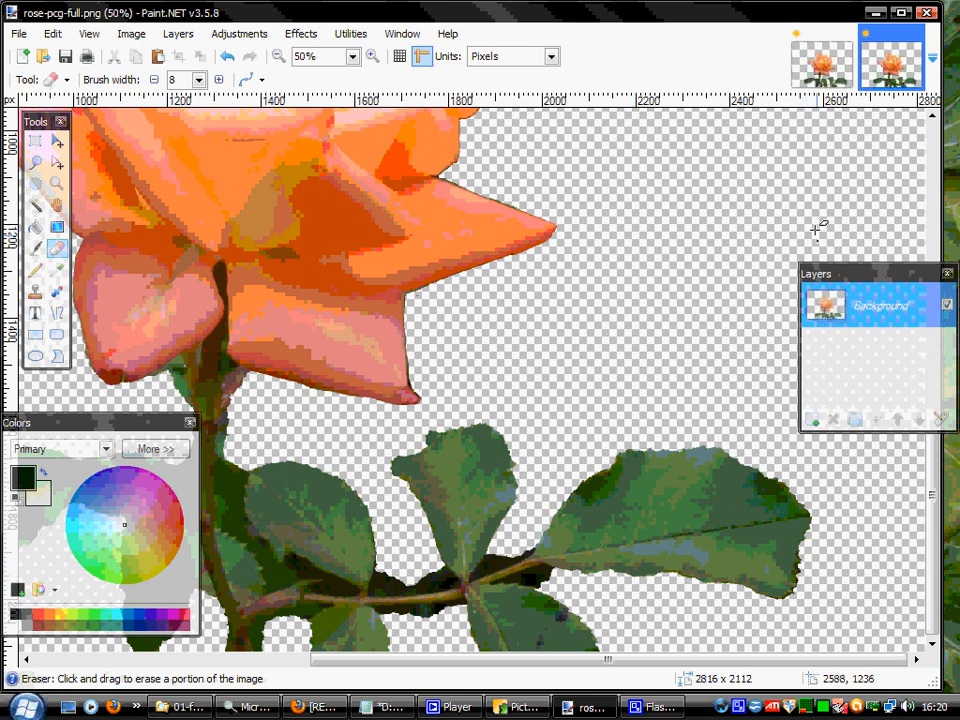
{"action": "left_click", "coordinate": [37, 205]}
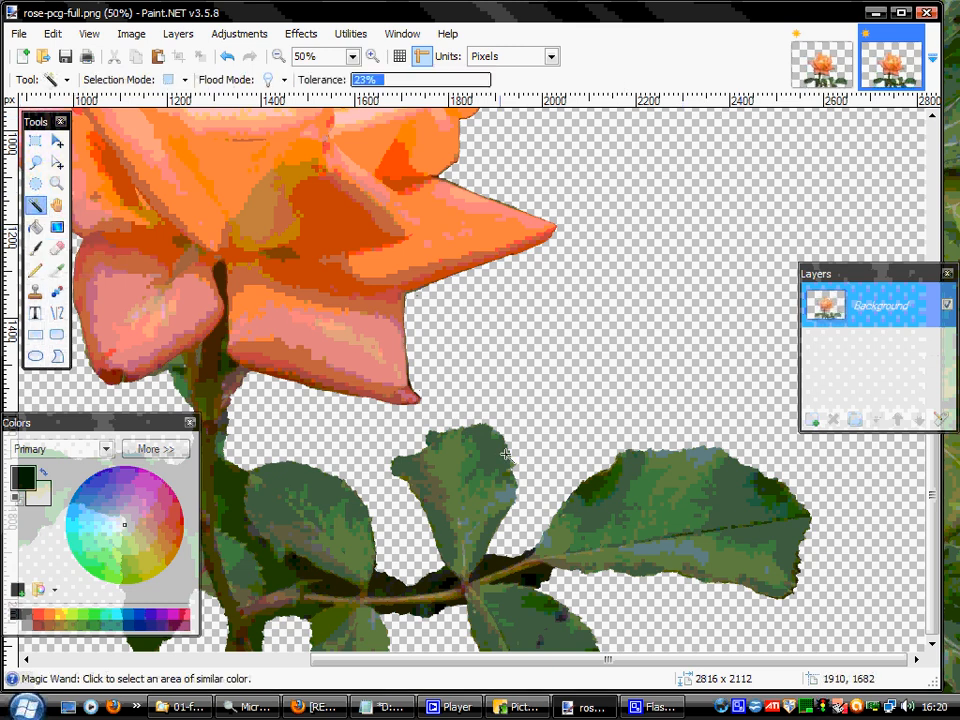
{"action": "left_click", "coordinate": [538, 573]}
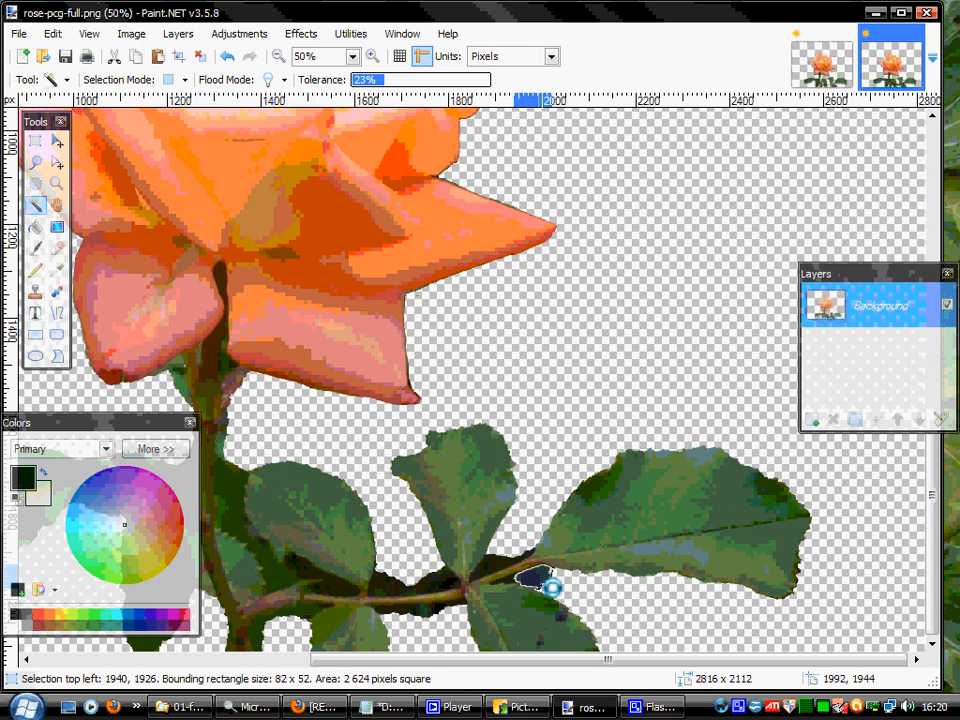
{"action": "key", "text": "ctrl+d"}
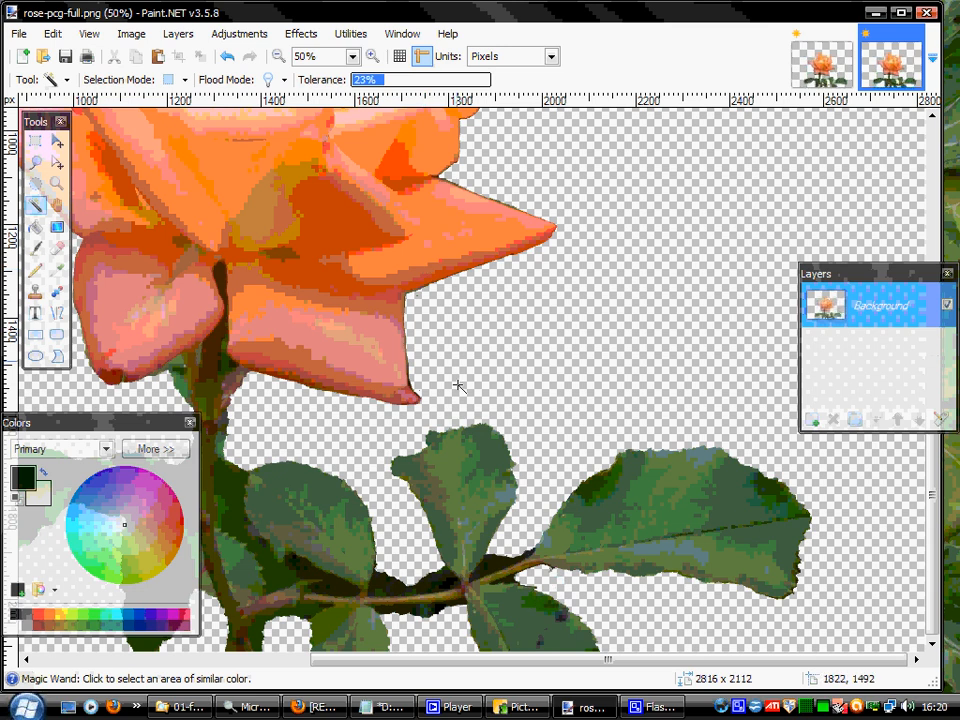
{"action": "left_click", "coordinate": [493, 558]}
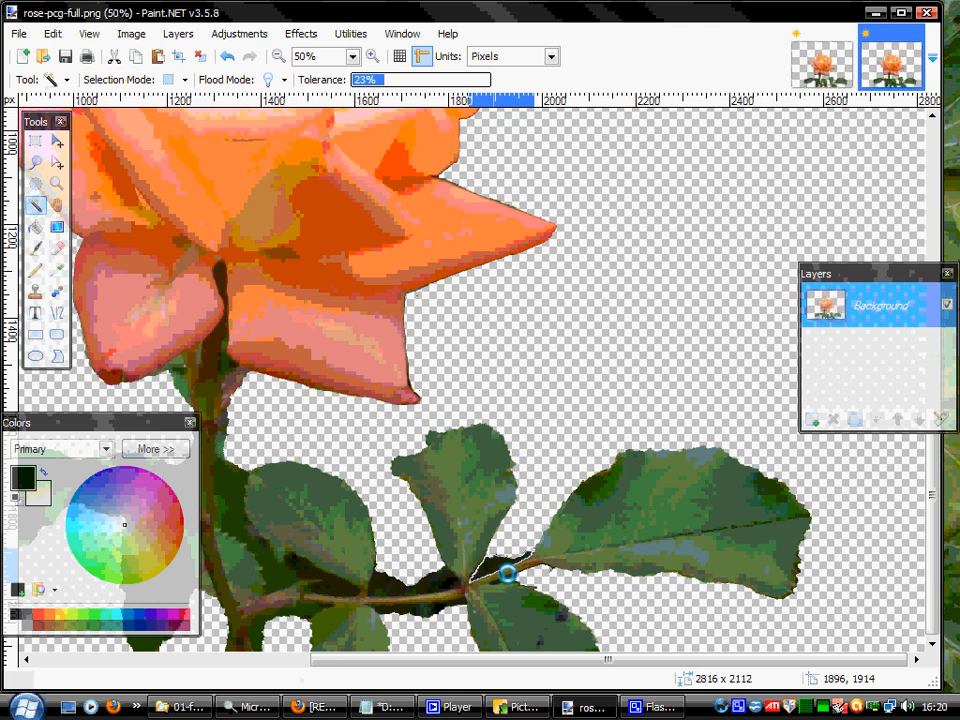
{"action": "key", "text": "Delete"}
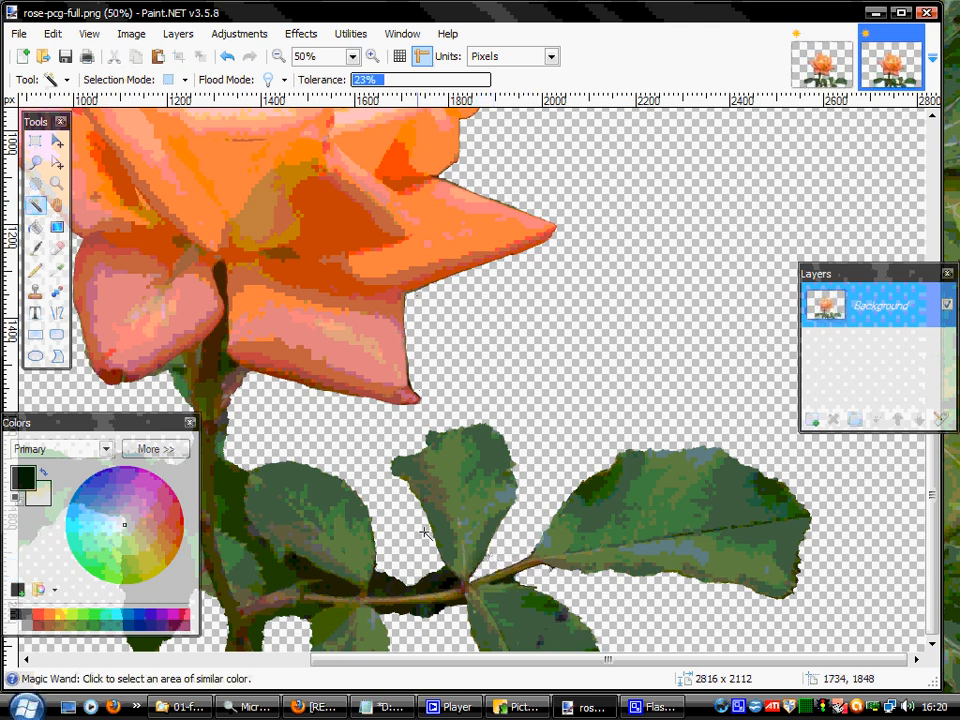
{"action": "left_click", "coordinate": [448, 594]}
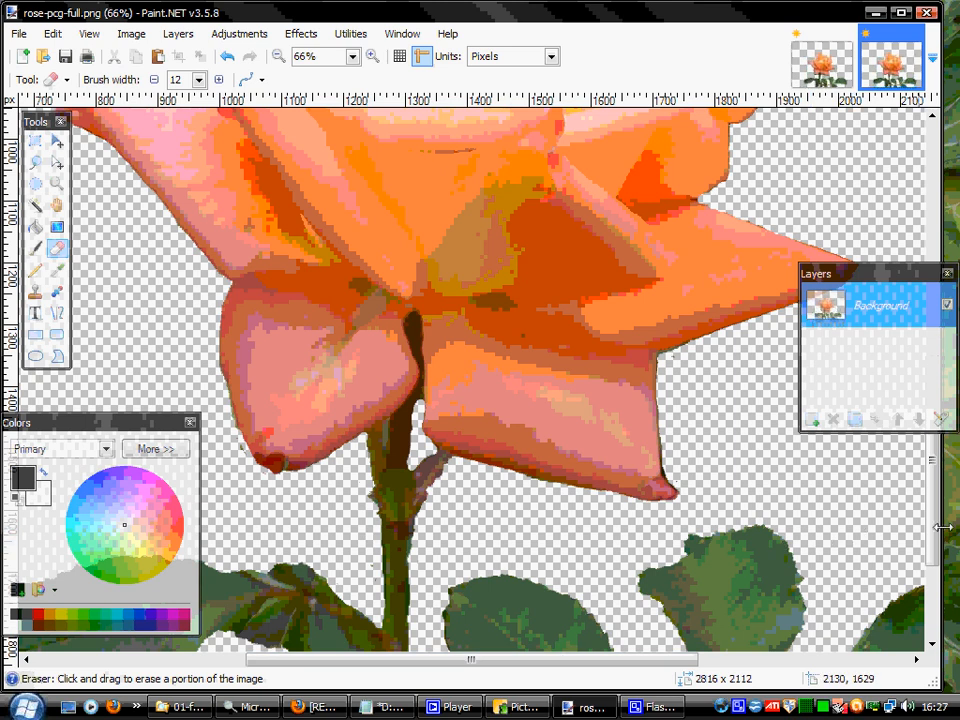
{"action": "scroll", "coordinate": [940, 527], "scroll_direction": "down", "scroll_amount": 5}
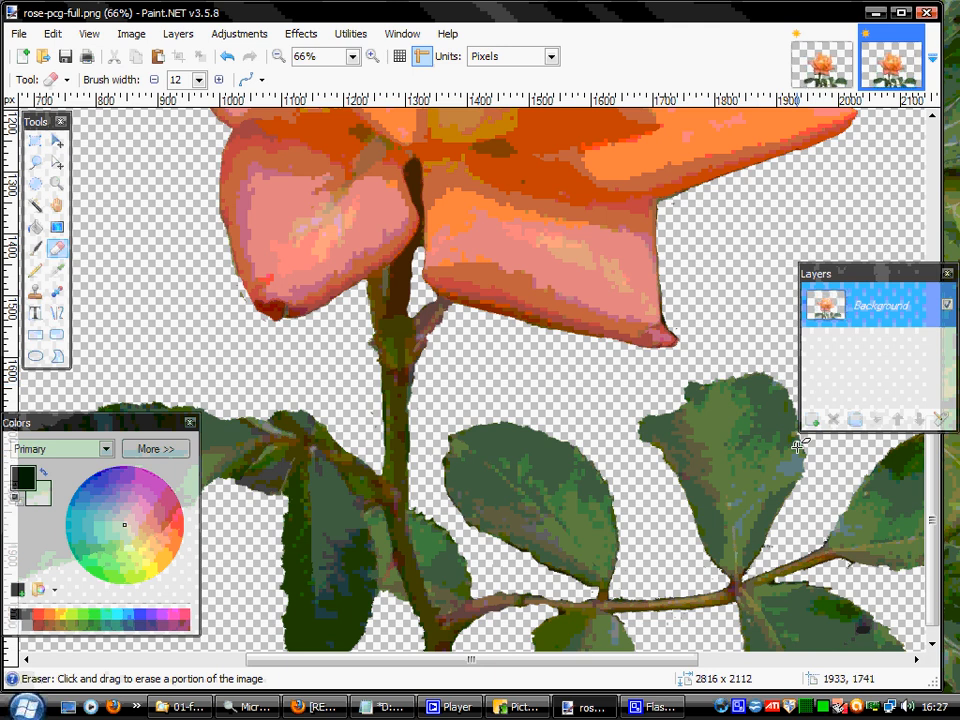
{"action": "scroll", "coordinate": [925, 562], "scroll_direction": "down", "scroll_amount": 1}
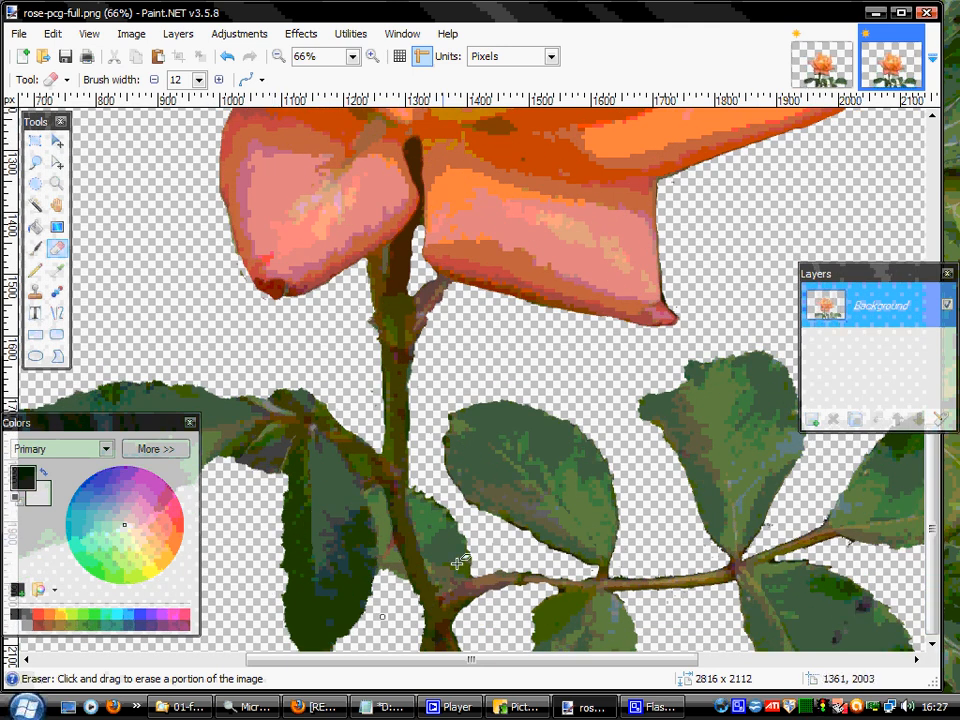
{"action": "left_click_drag", "start_coordinate": [936, 521], "coordinate": [937, 455]}
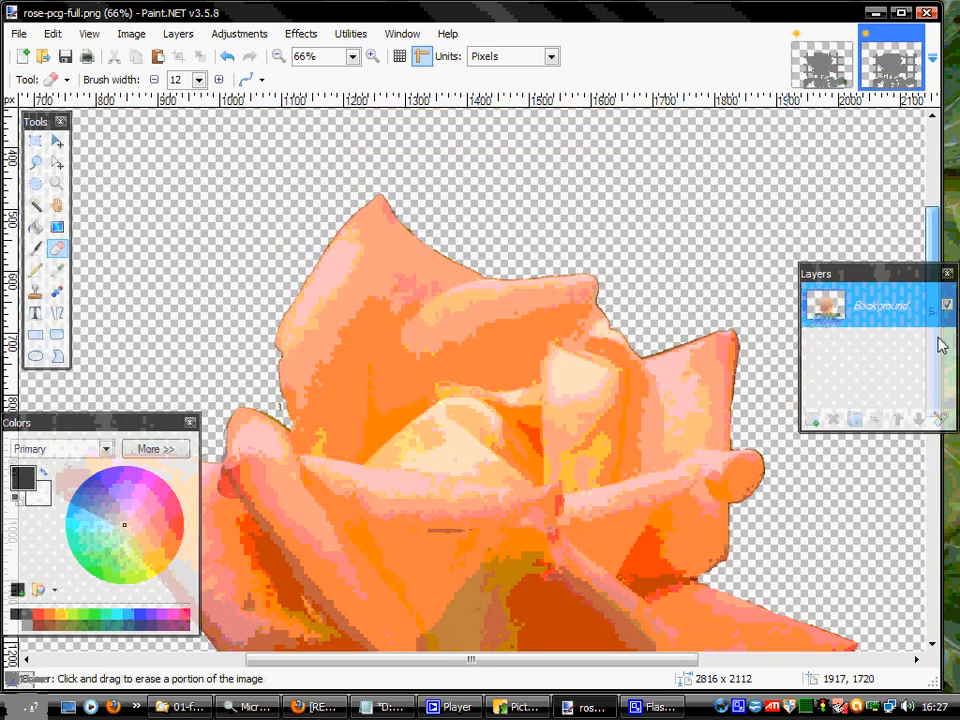
{"action": "left_click_drag", "start_coordinate": [940, 345], "coordinate": [943, 450]}
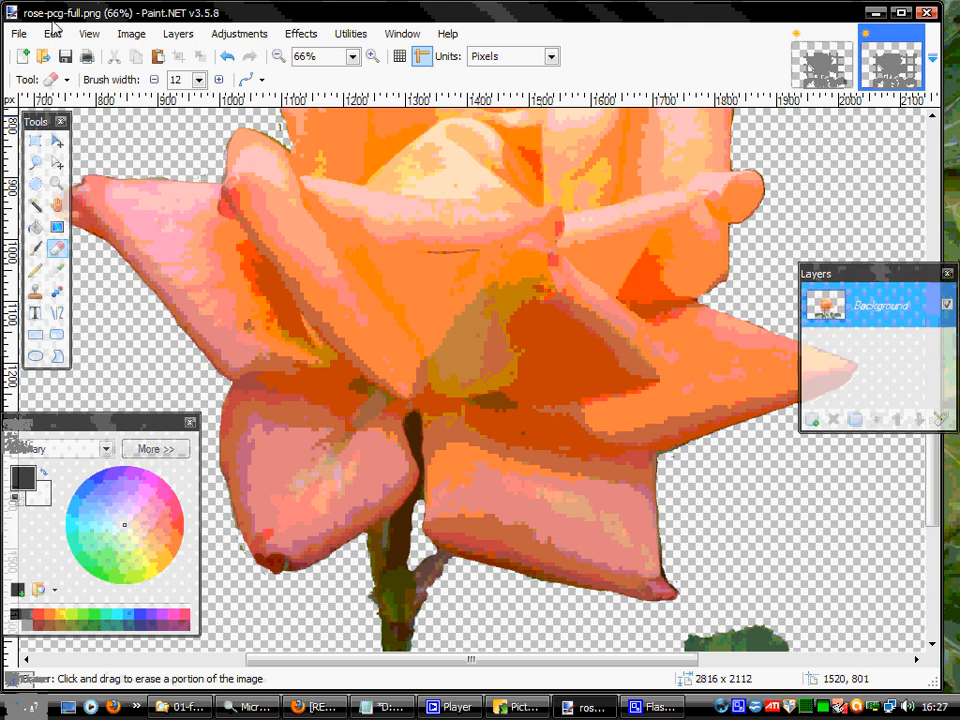
Save the transparent cutout as a PNG named rose-pcg-full-pnet in the 01-for testing folder, with auto-detected bit depth.
{"action": "left_click", "coordinate": [19, 34]}
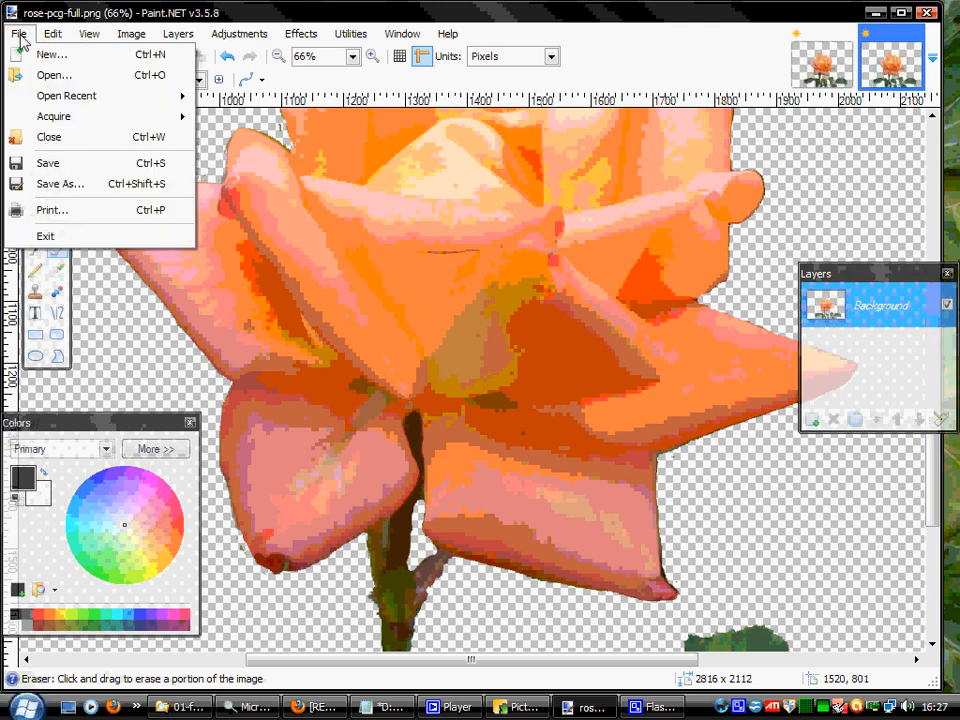
{"action": "left_click", "coordinate": [90, 184]}
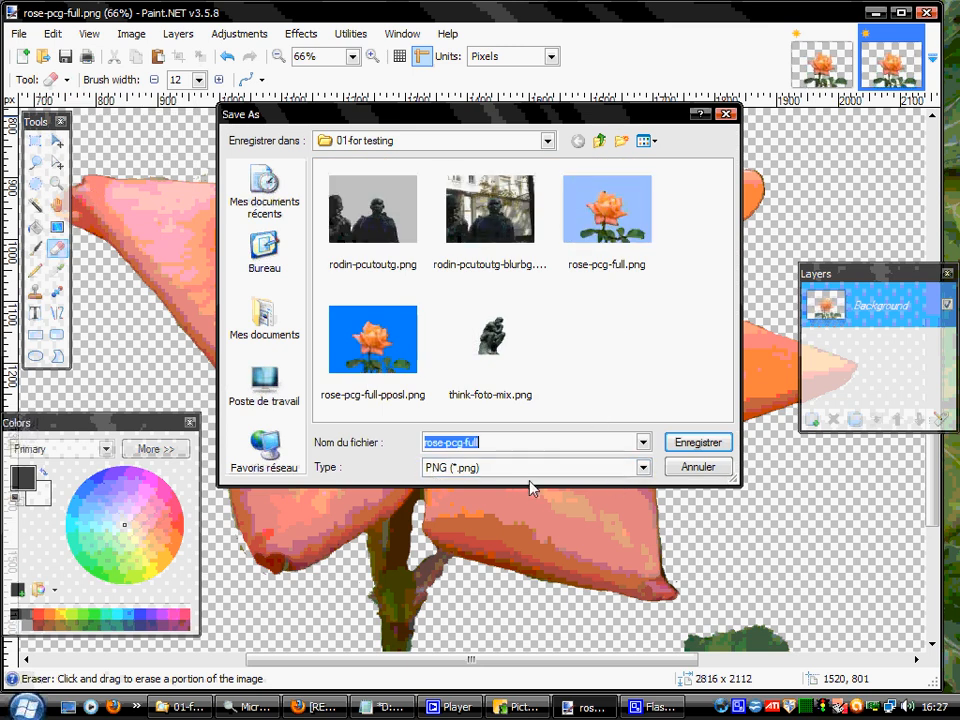
{"action": "left_click", "coordinate": [489, 441]}
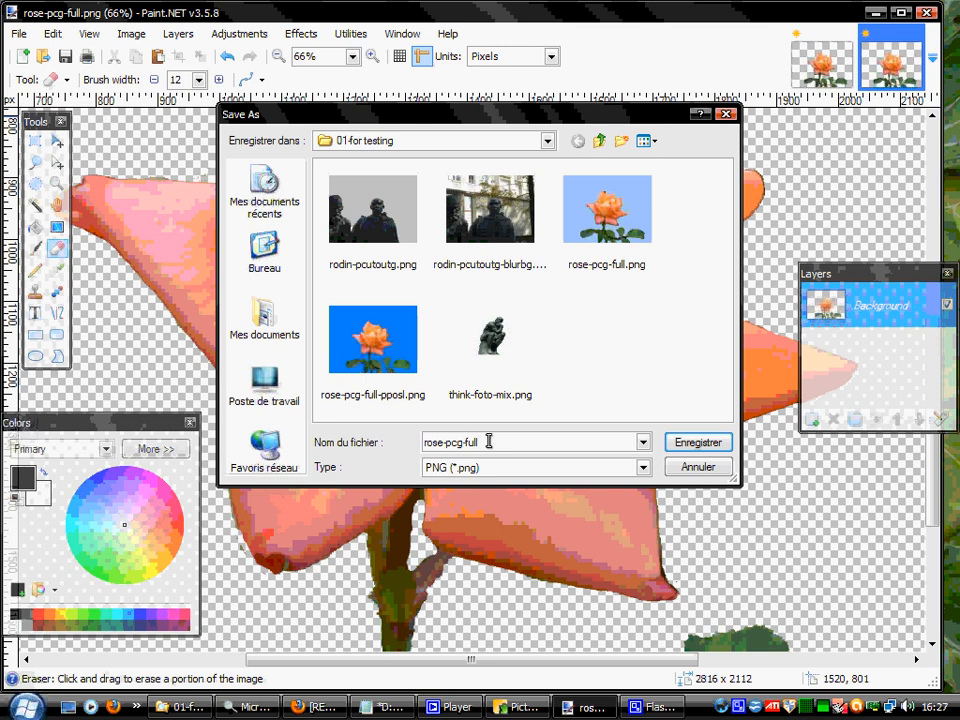
{"action": "type", "text": "-"}
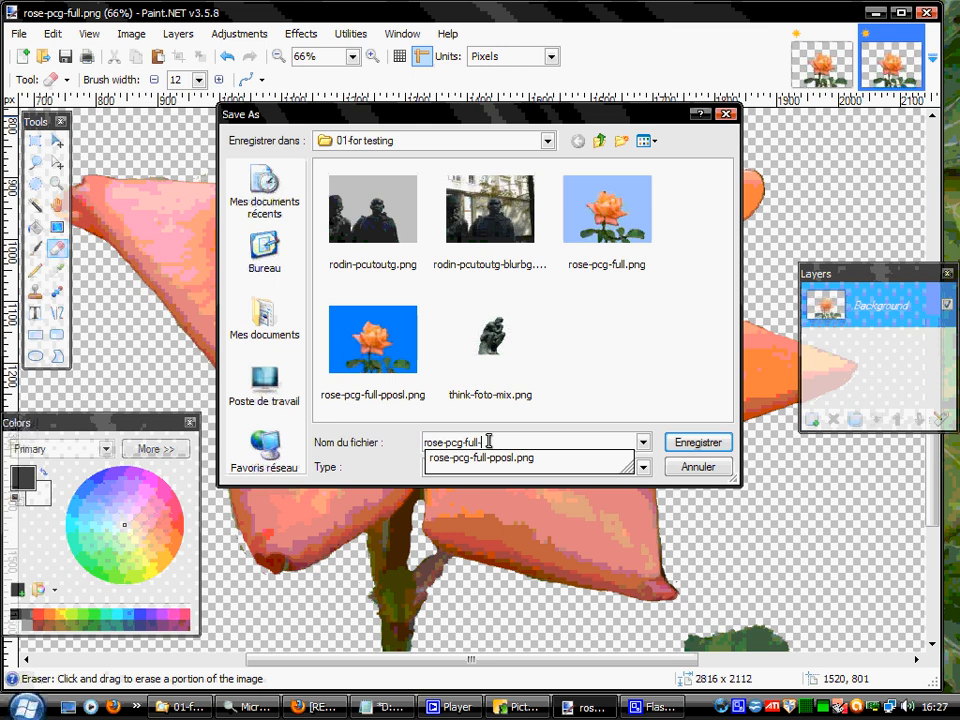
{"action": "type", "text": "pnet"}
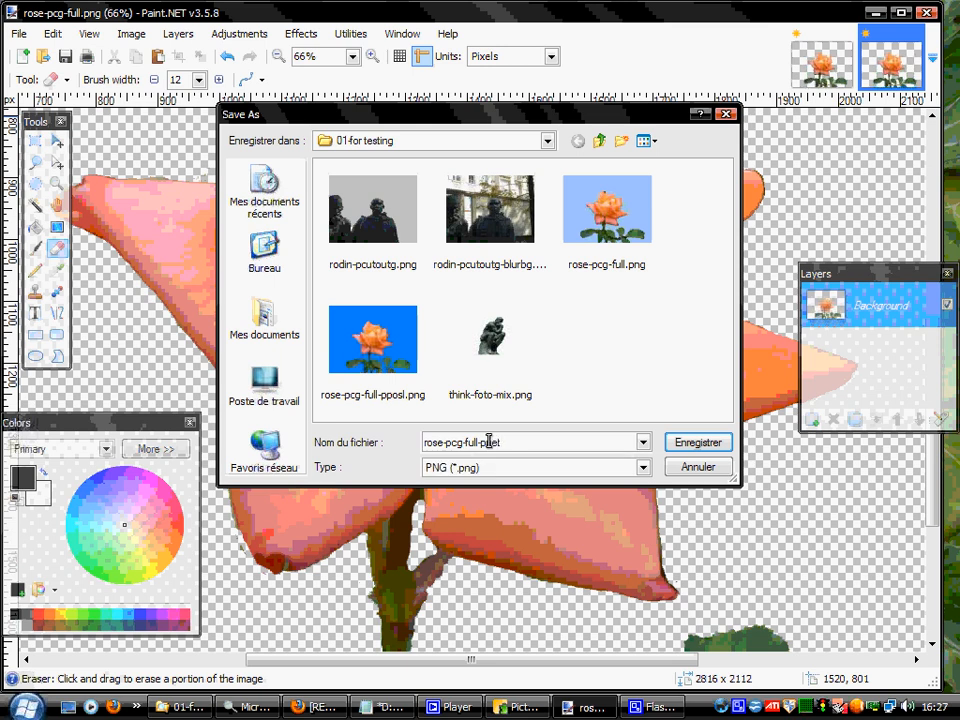
{"action": "left_click", "coordinate": [702, 444]}
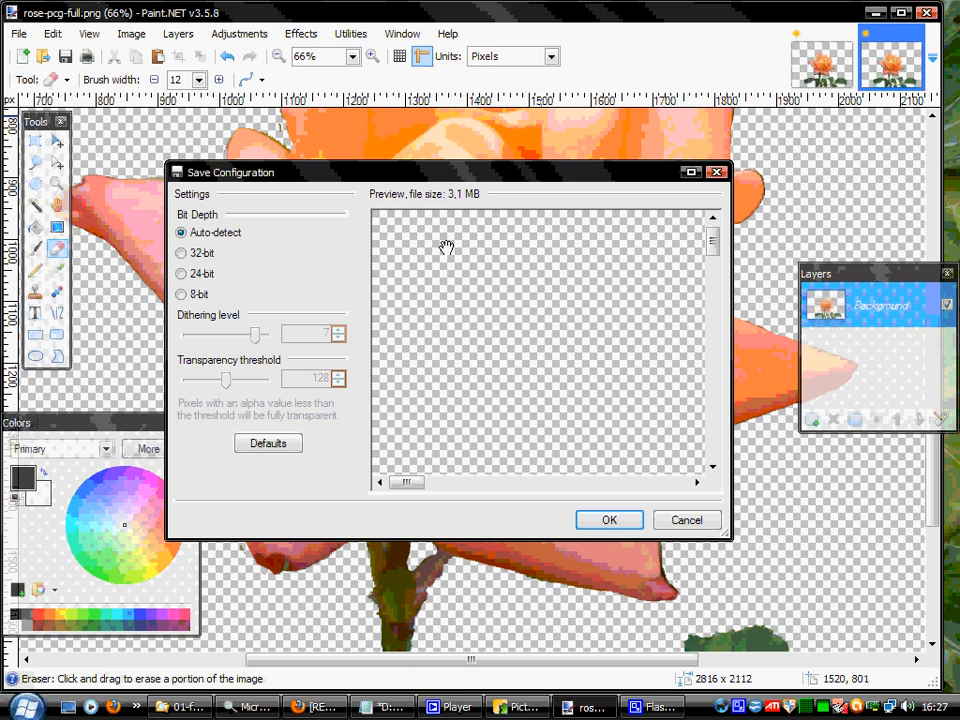
{"action": "left_click", "coordinate": [609, 520]}
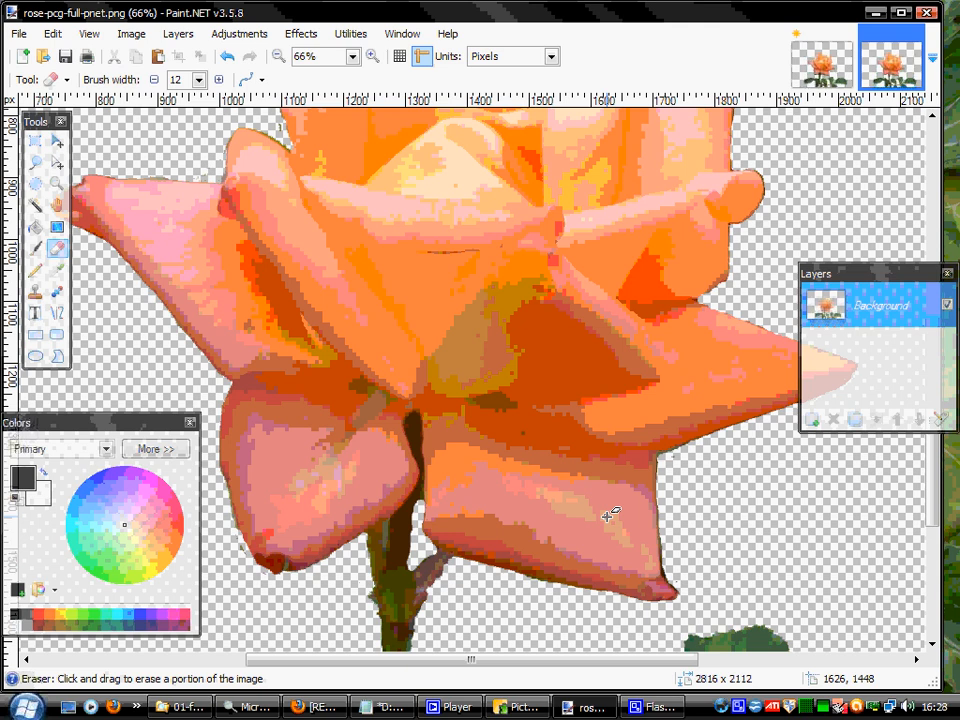
Examine the saved cutout's edges around the petals, stem and leaves for leftover background.
{"action": "mouse_move", "coordinate": [934, 510]}
{"action": "left_mouse_down"}
{"action": "mouse_move", "coordinate": [940, 310]}
{"action": "mouse_move", "coordinate": [941, 506]}
{"action": "left_mouse_up"}
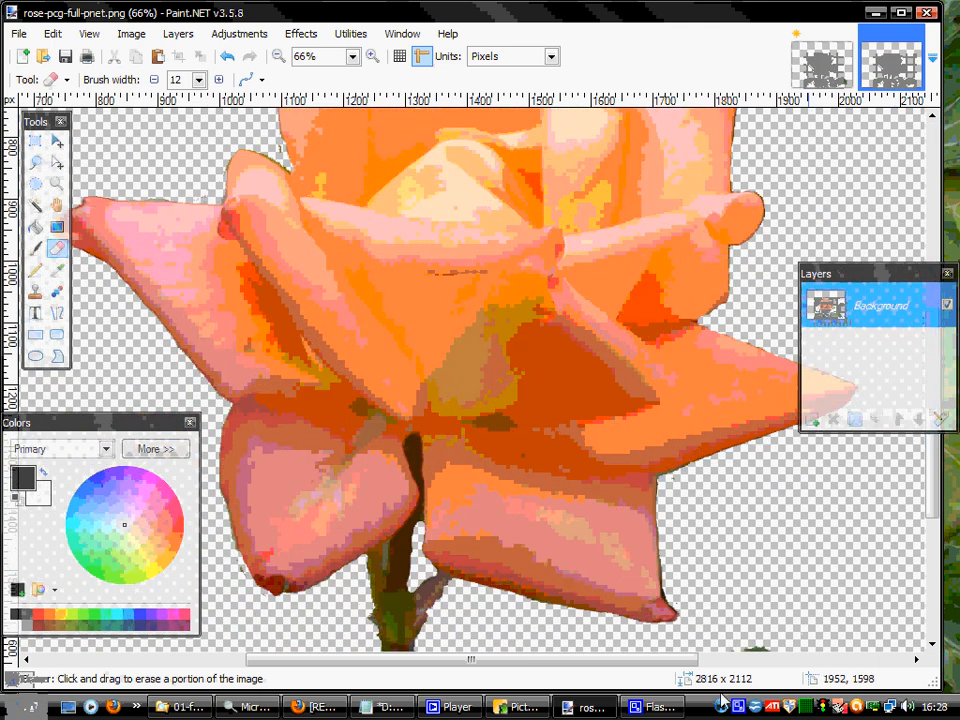
{"action": "left_click_drag", "start_coordinate": [649, 663], "coordinate": [697, 662]}
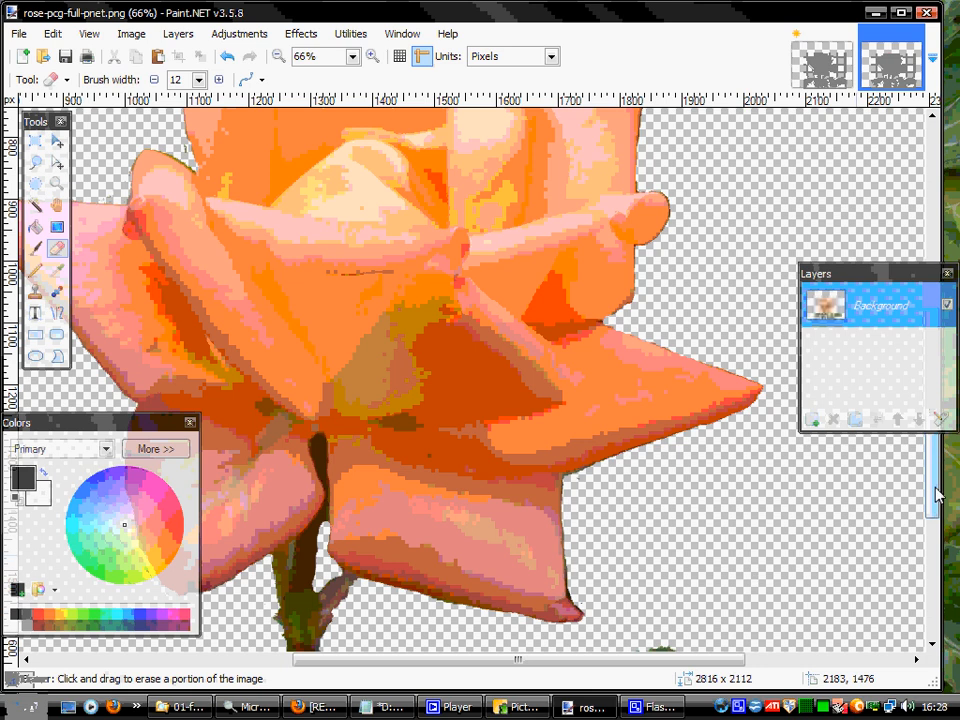
{"action": "left_click_drag", "start_coordinate": [936, 493], "coordinate": [937, 560]}
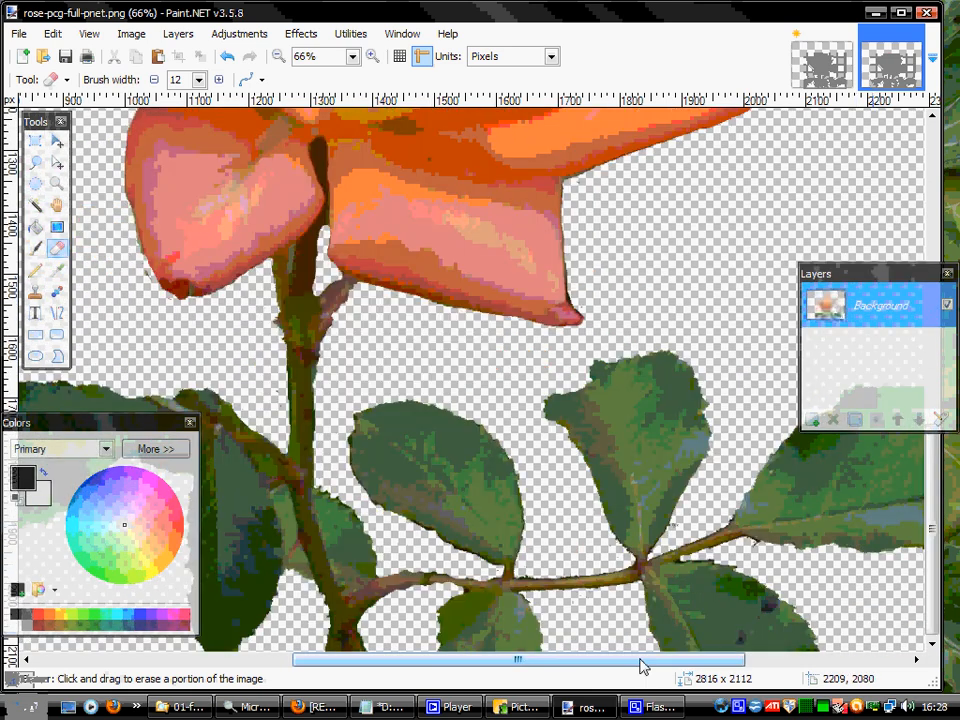
{"action": "left_click_drag", "start_coordinate": [641, 666], "coordinate": [478, 664]}
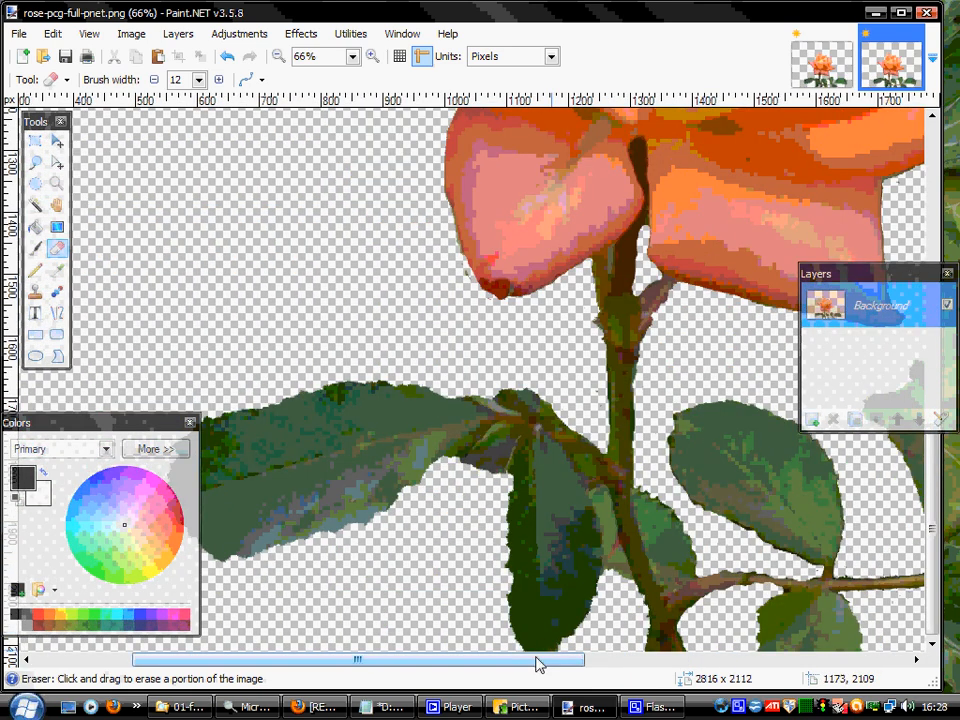
{"action": "left_click_drag", "start_coordinate": [538, 664], "coordinate": [676, 680]}
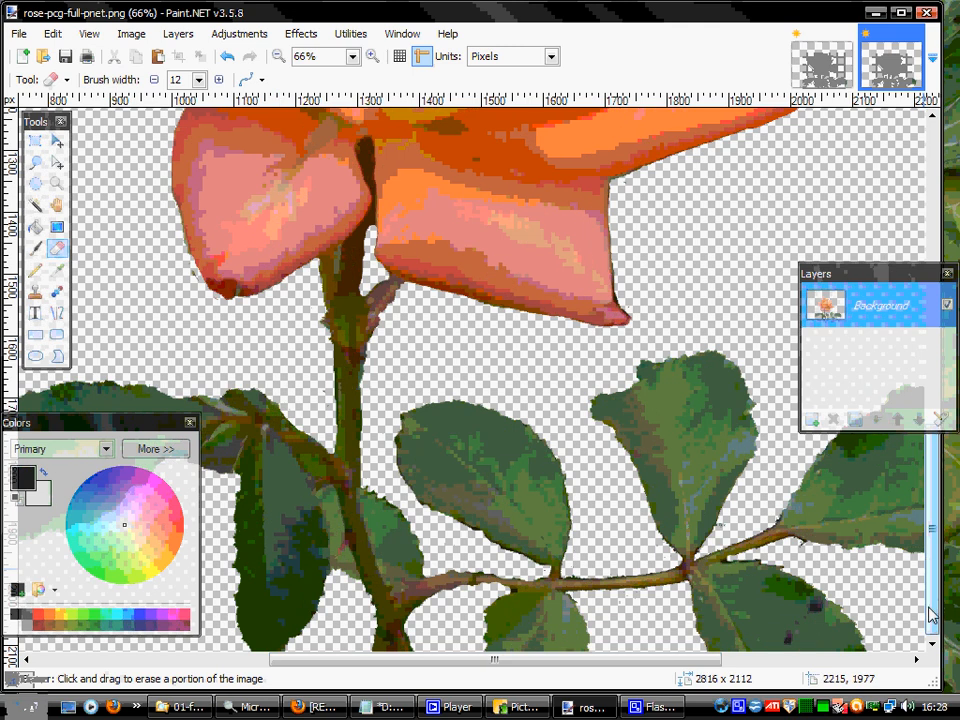
{"action": "left_click_drag", "start_coordinate": [931, 608], "coordinate": [933, 361]}
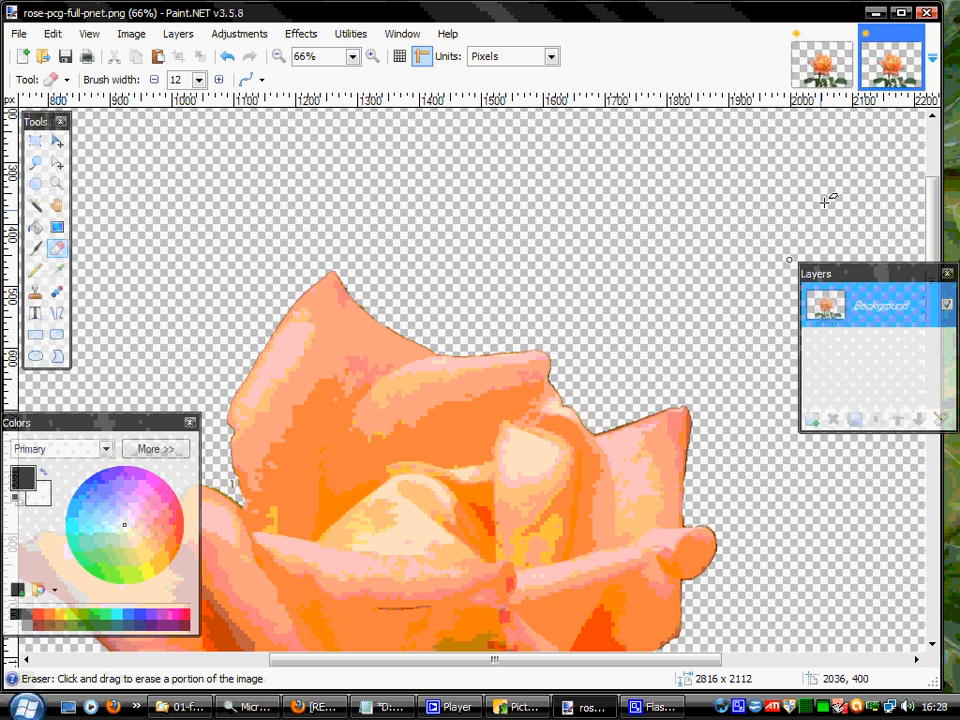
{"action": "left_click_drag", "start_coordinate": [935, 235], "coordinate": [934, 425]}
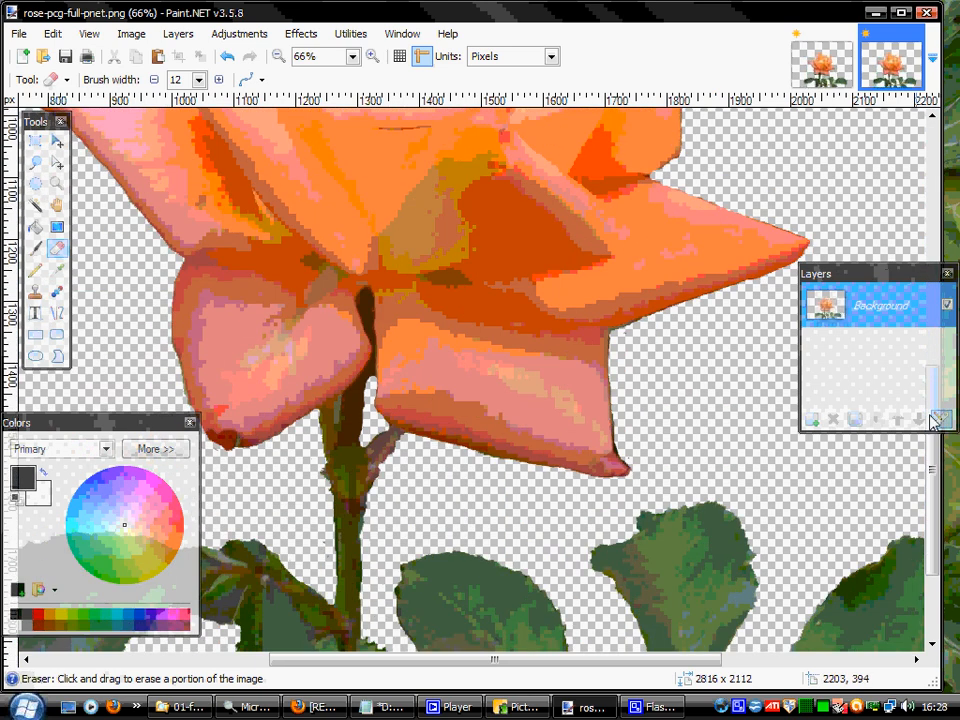
{"action": "left_click_drag", "start_coordinate": [551, 664], "coordinate": [585, 662]}
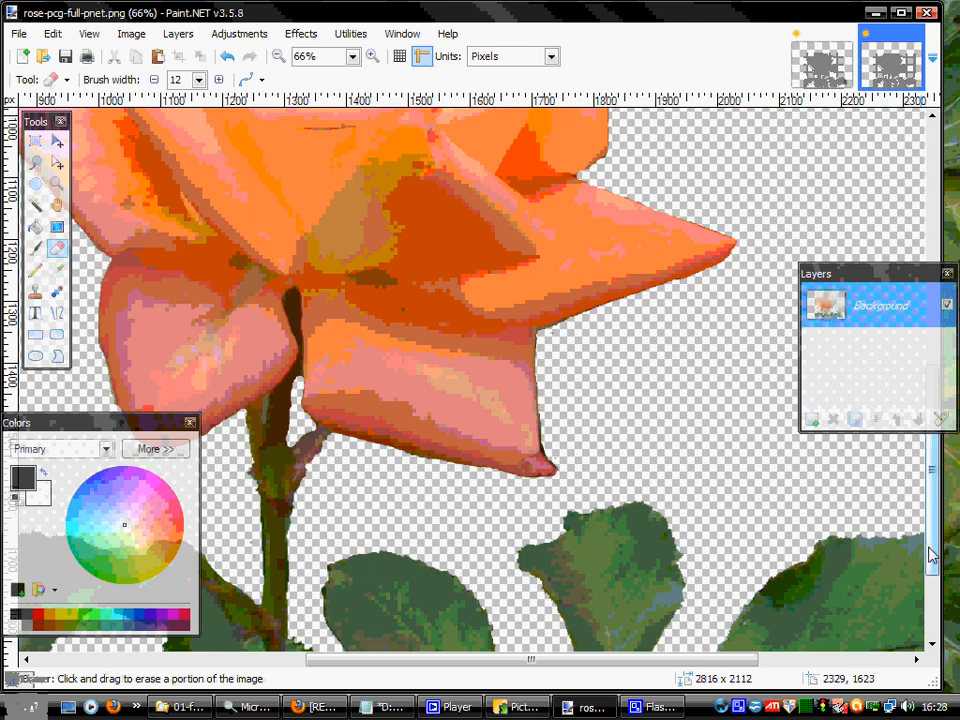
{"action": "left_click_drag", "start_coordinate": [936, 566], "coordinate": [936, 431]}
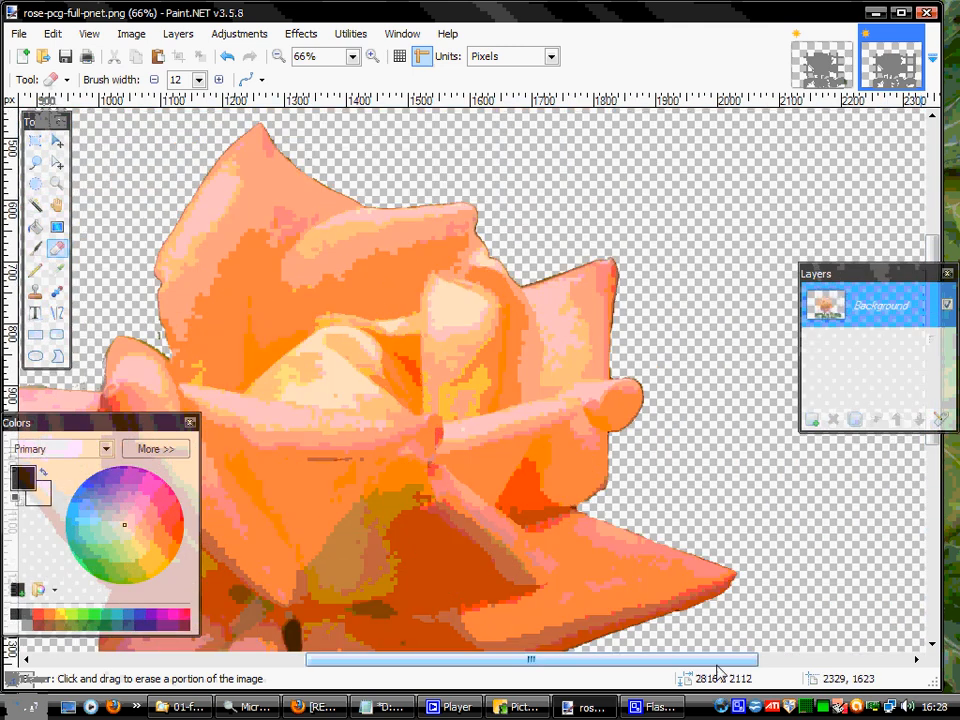
{"action": "left_click_drag", "start_coordinate": [705, 668], "coordinate": [631, 665]}
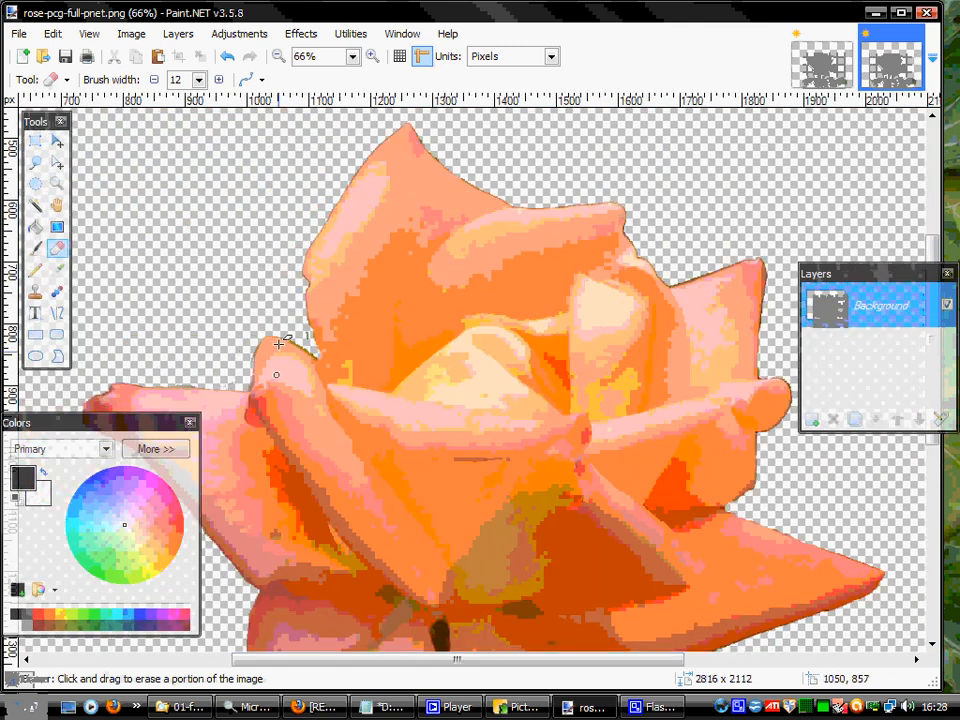